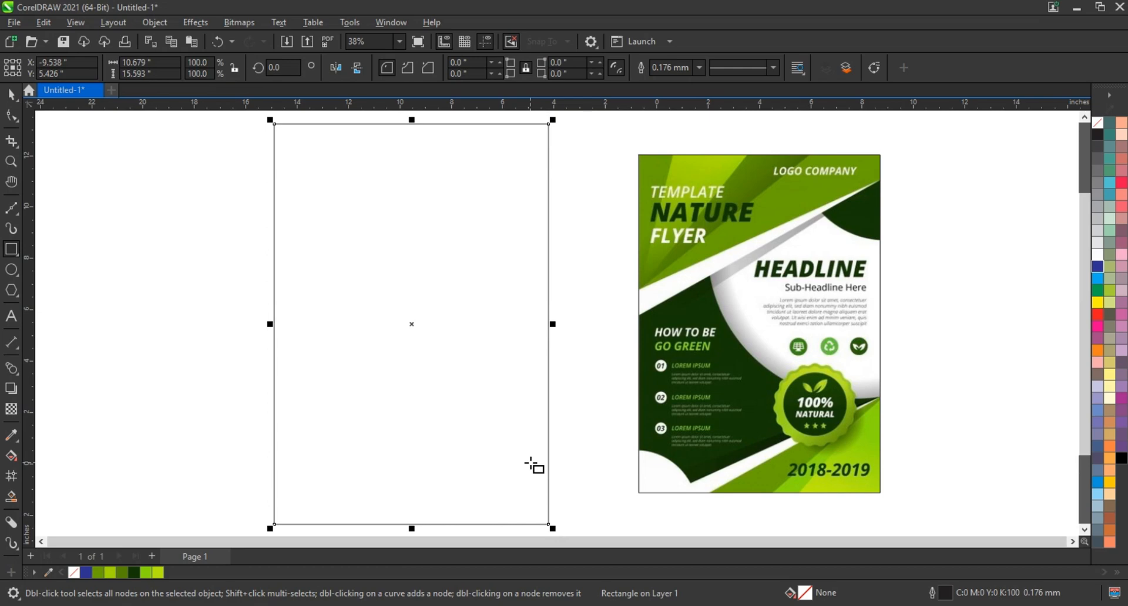
Step: Draw a closed narrow diagonal wedge about 11.3 by 6.7 inches across the blank rectangle's upper half, using Freehand with 1.0 mm outline width
{"action": "left_click", "coordinate": [12, 209]}
{"action": "left_click", "coordinate": [33, 228]}
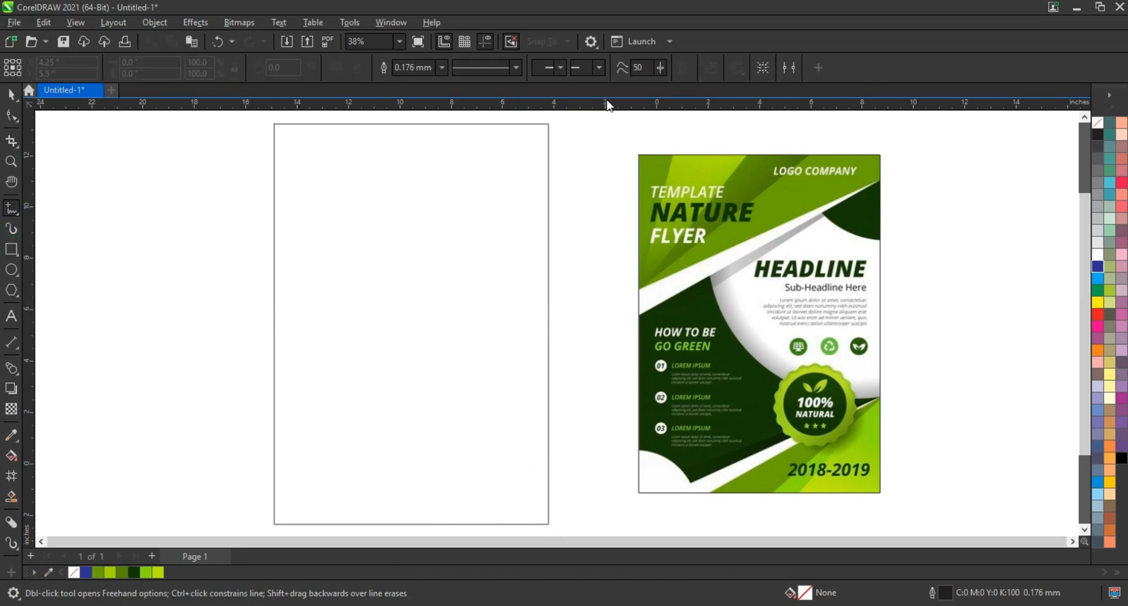
{"action": "left_click", "coordinate": [442, 67]}
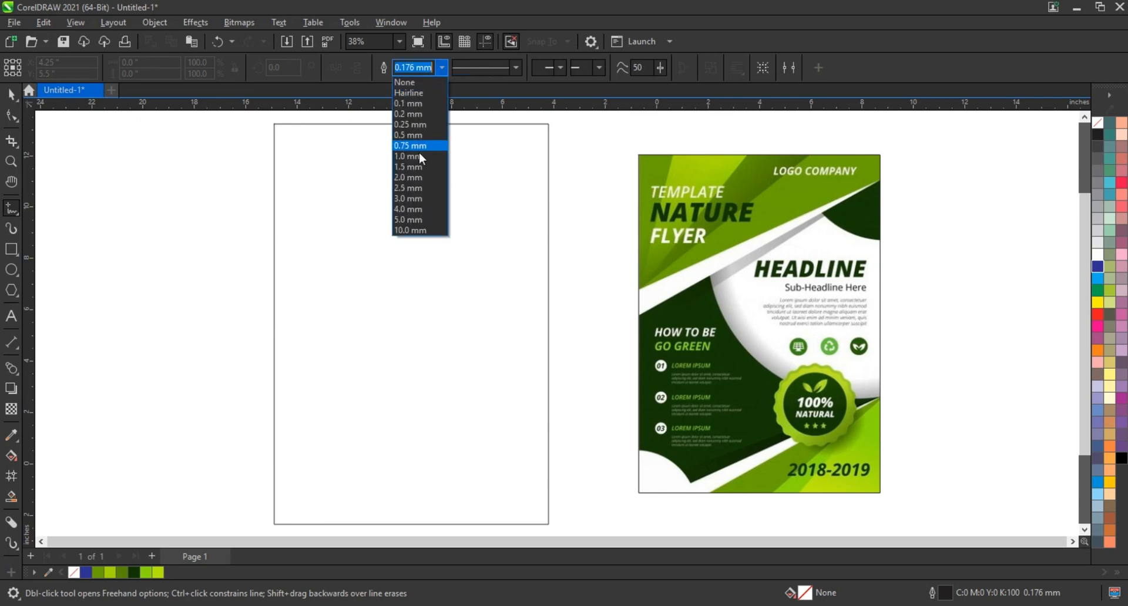
{"action": "left_click", "coordinate": [414, 158]}
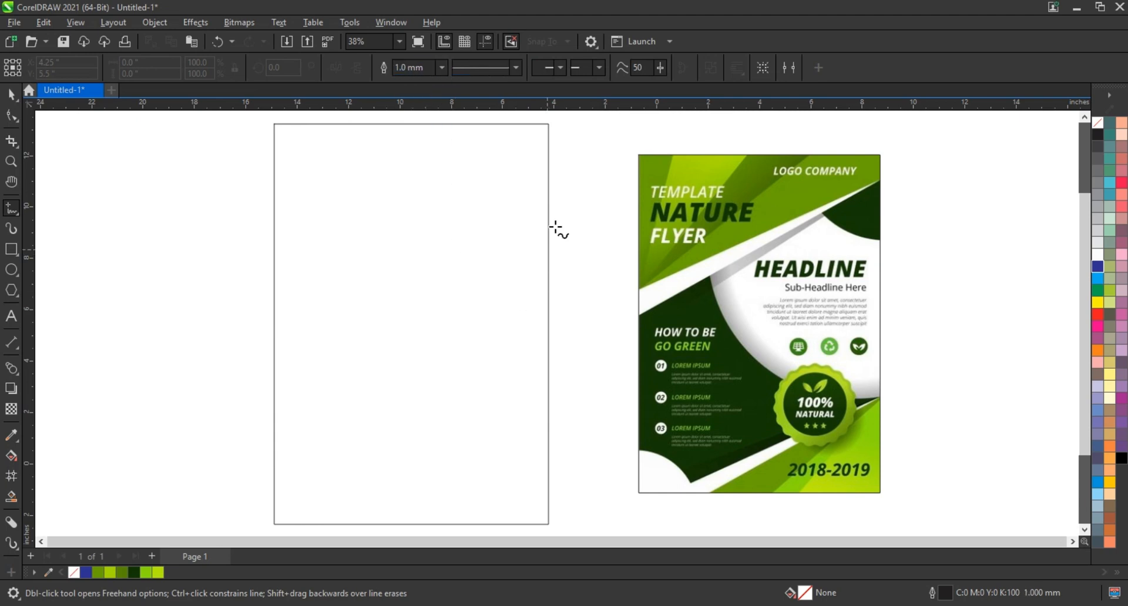
{"action": "left_click", "coordinate": [556, 158]}
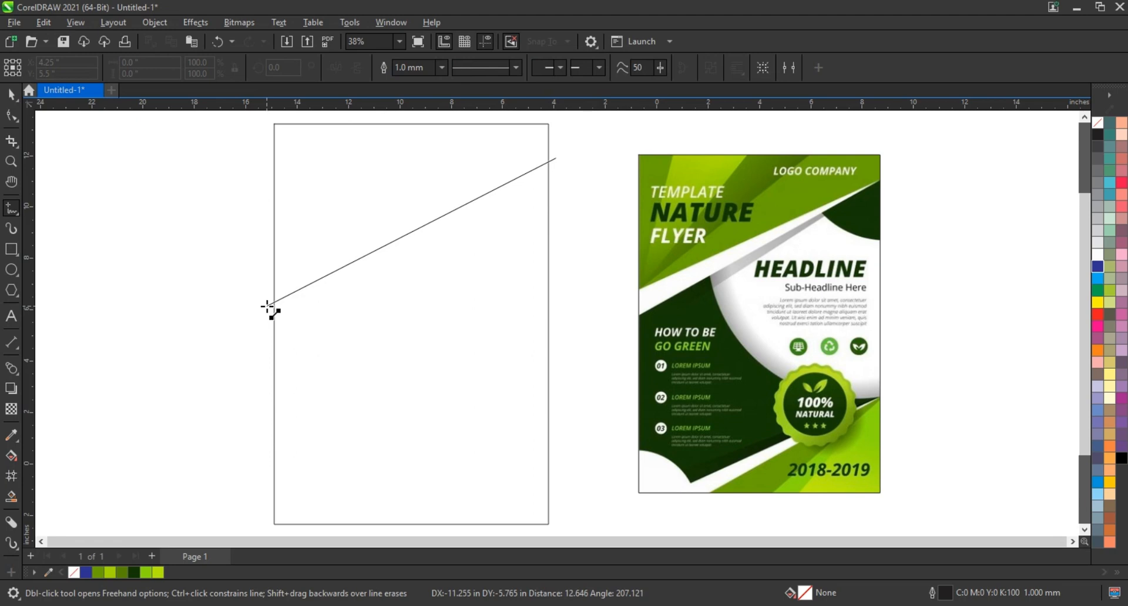
{"action": "double_click", "coordinate": [267, 306]}
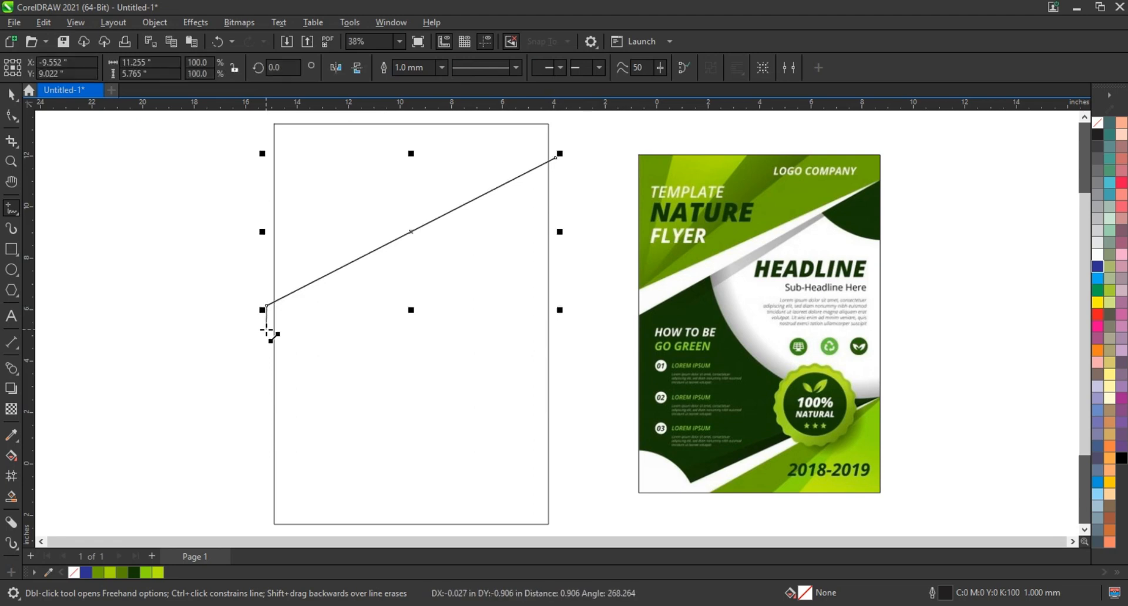
{"action": "double_click", "coordinate": [267, 330]}
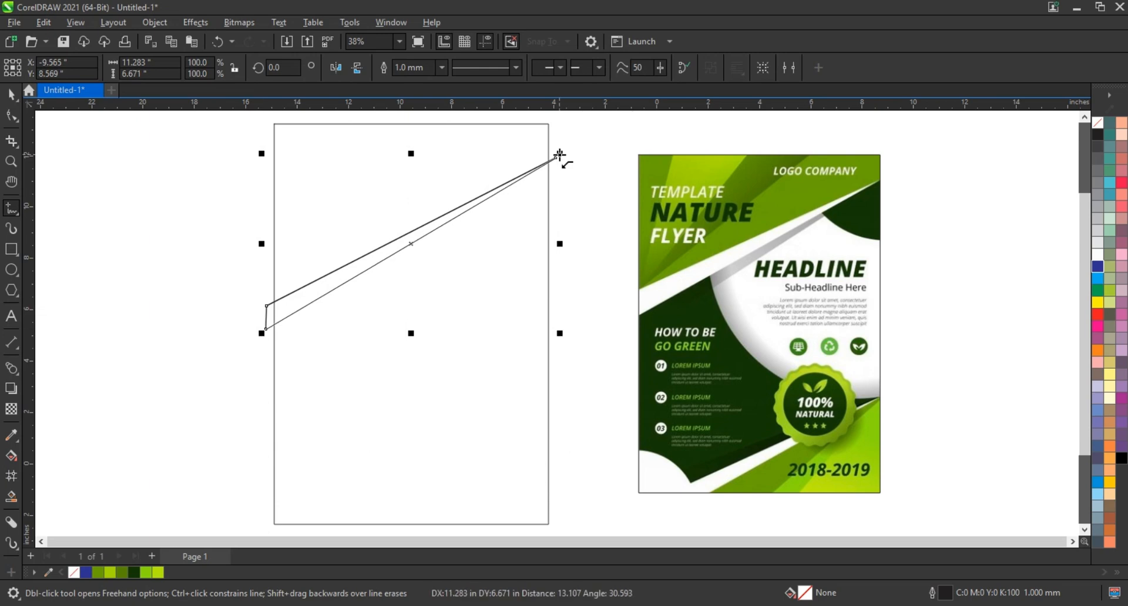
{"action": "left_click", "coordinate": [558, 156]}
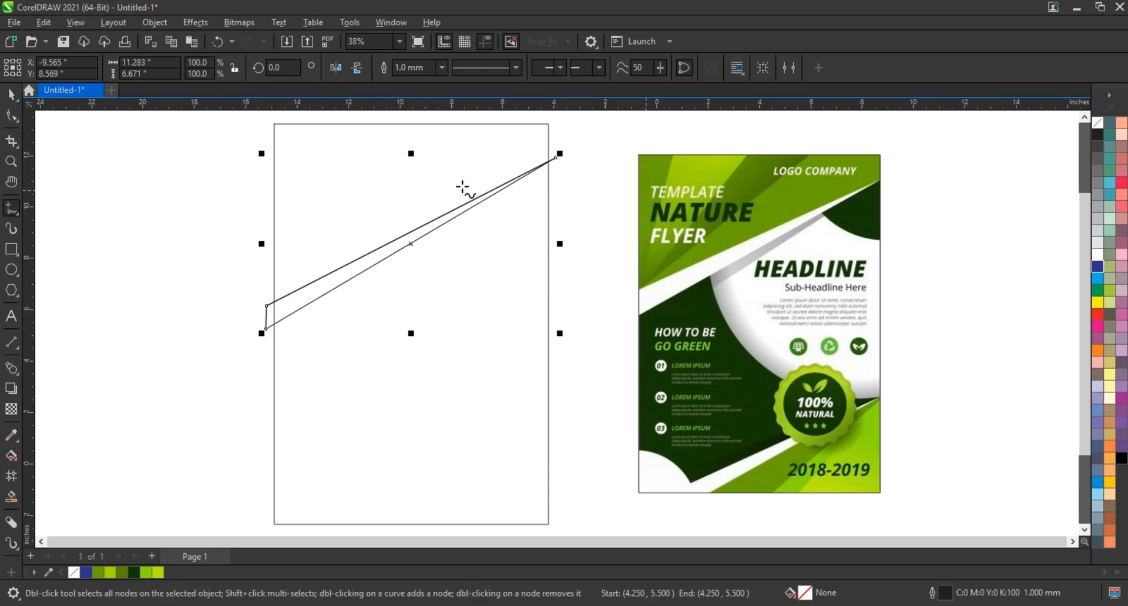
Step: Draw three straight lines fanning out from the wedge's left end to beyond the rectangle's top edge
{"action": "left_click", "coordinate": [322, 112]}
{"action": "left_click", "coordinate": [265, 339]}
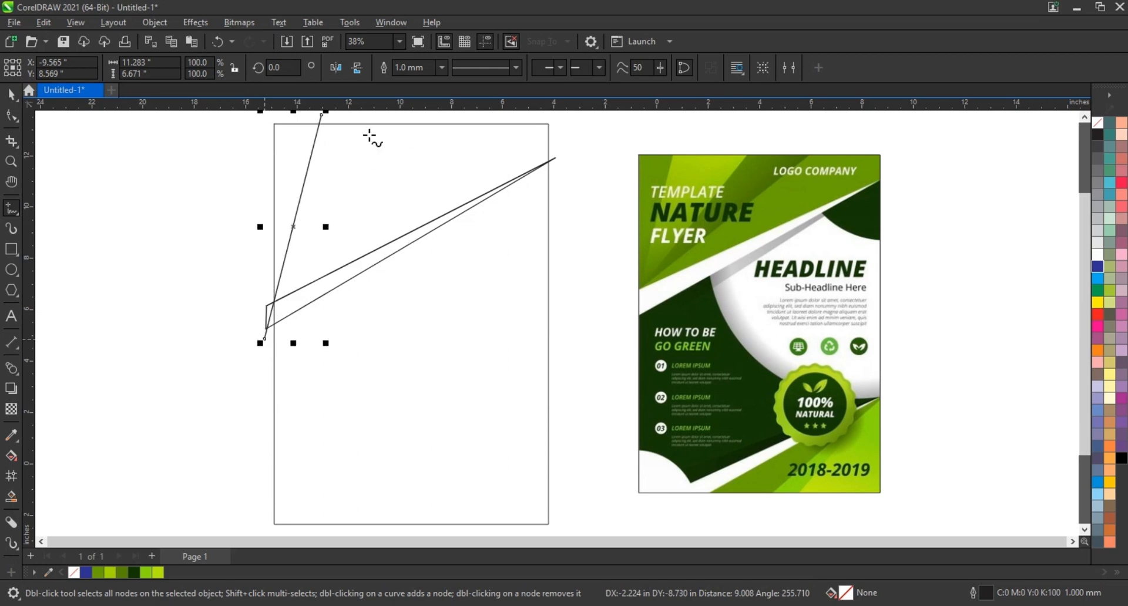
{"action": "left_click", "coordinate": [378, 118]}
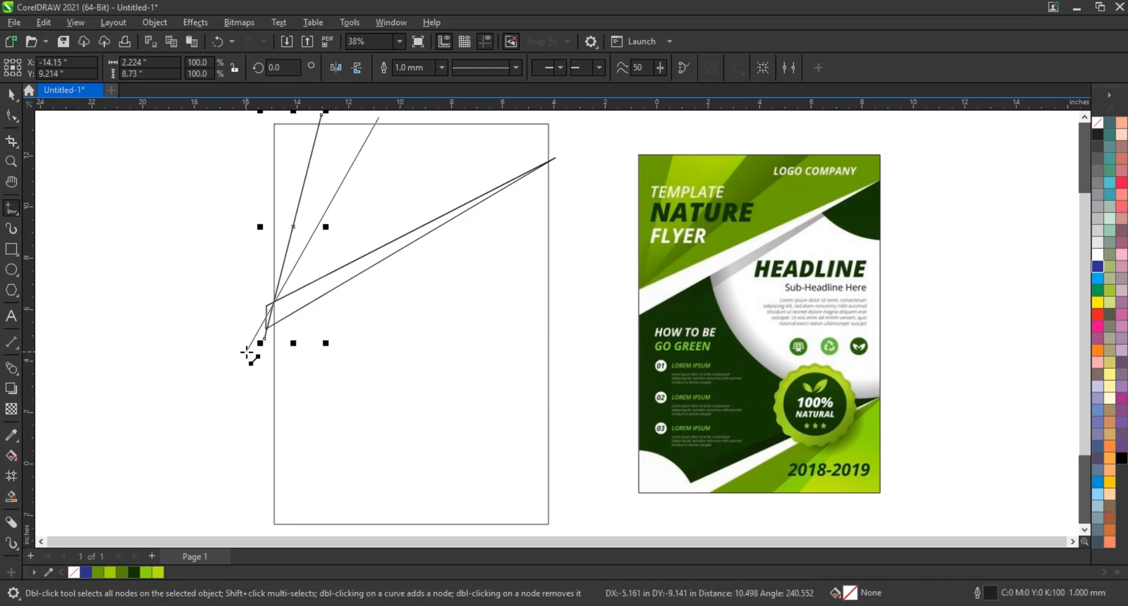
{"action": "left_click", "coordinate": [246, 352]}
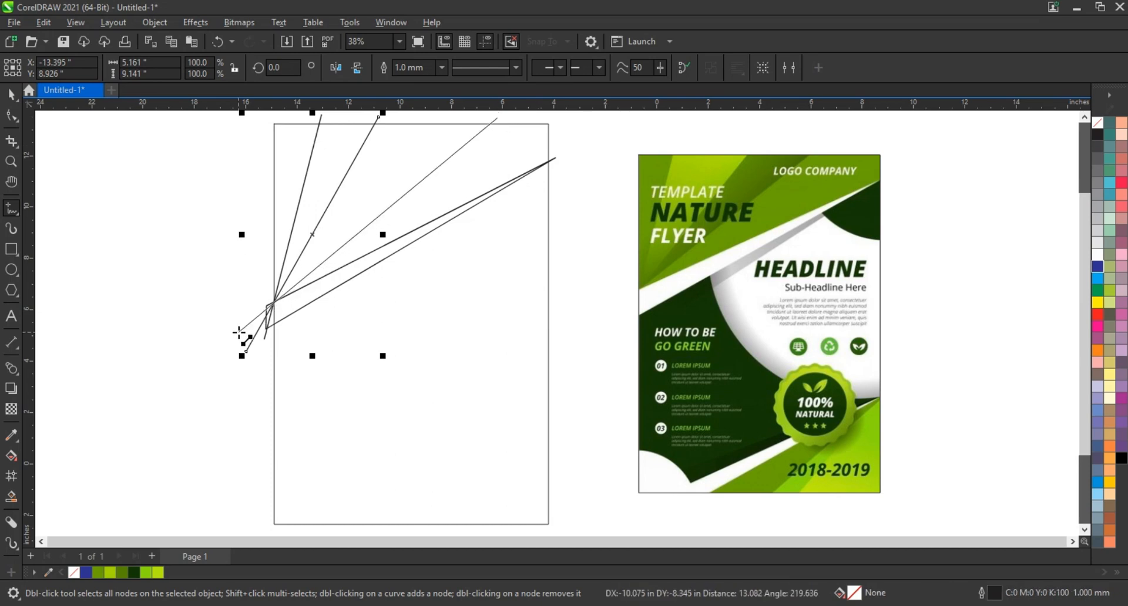
{"action": "left_click", "coordinate": [234, 334]}
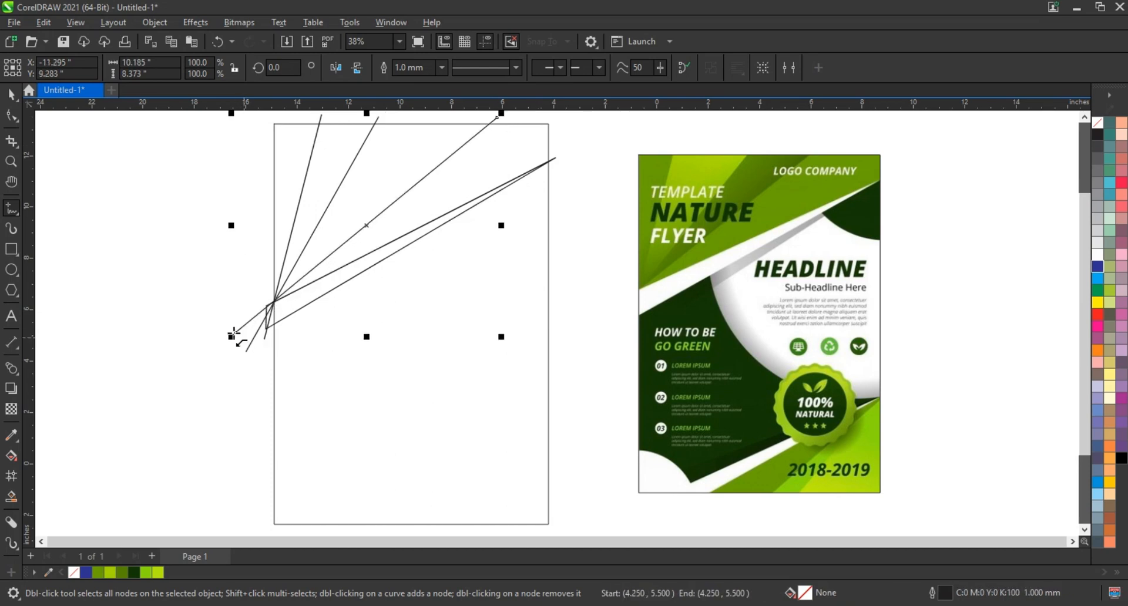
Step: Reshape the middle fan line by extending its upper end further above the rectangle and adjusting its lower end node
{"action": "left_click", "coordinate": [11, 117]}
{"action": "left_click_drag", "start_coordinate": [376, 119], "coordinate": [402, 137]}
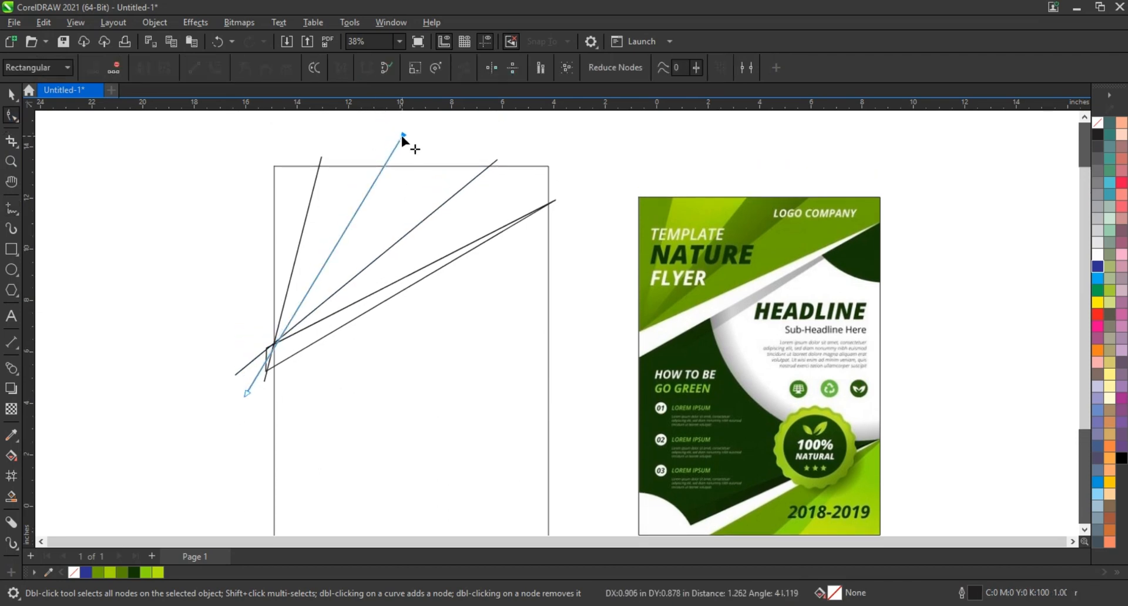
{"action": "left_click", "coordinate": [245, 395]}
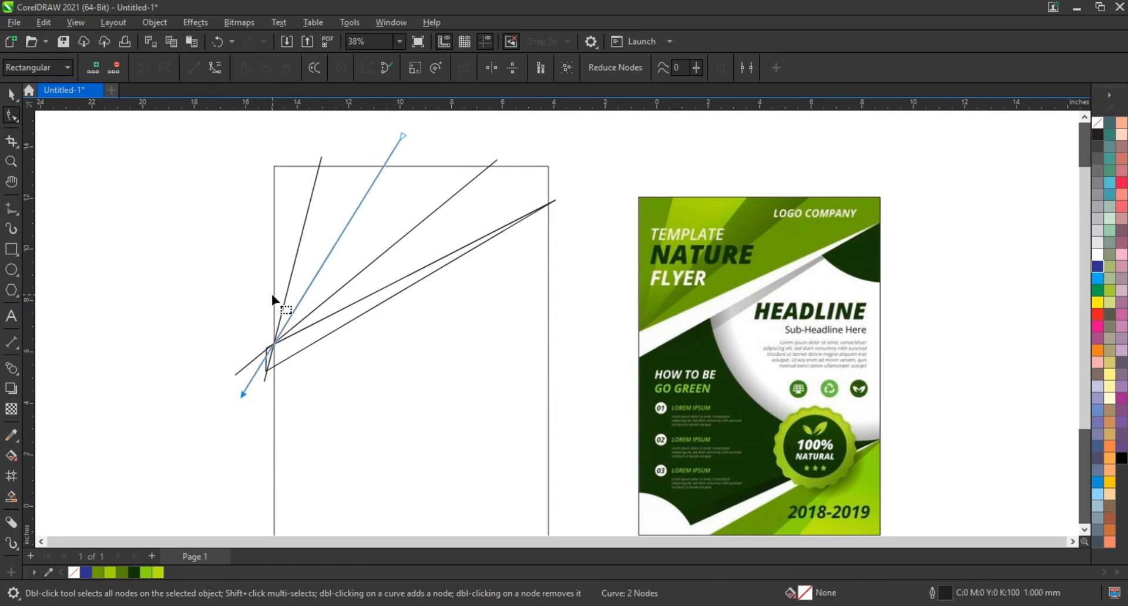
Step: Smart-fill the regions between the fan lines and the rectangle's top edge with blue
{"action": "left_click", "coordinate": [11, 497]}
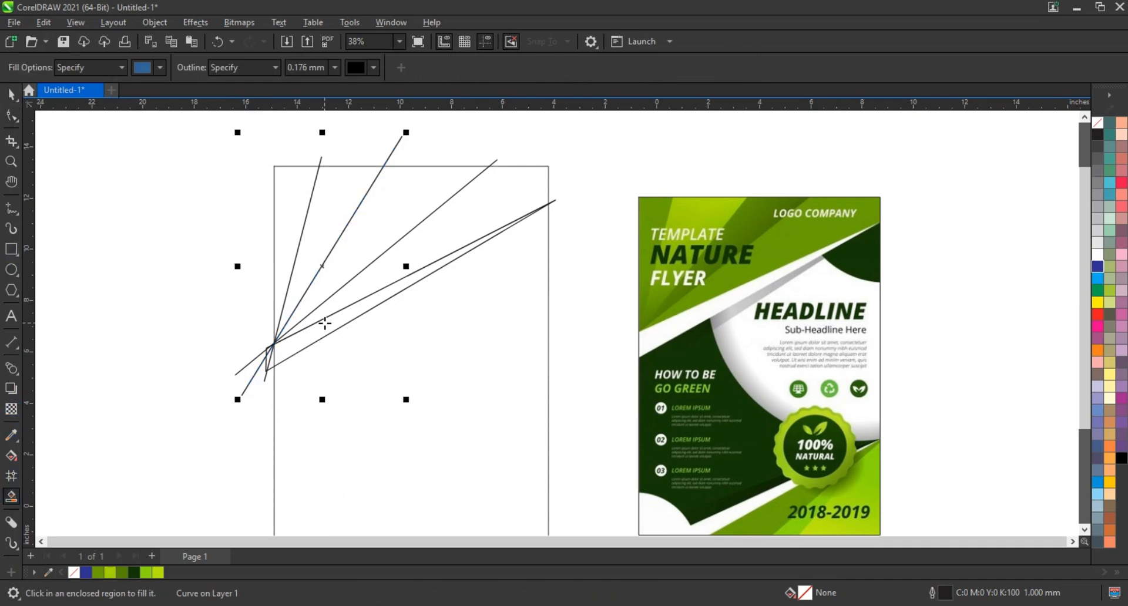
{"action": "left_click", "coordinate": [360, 290]}
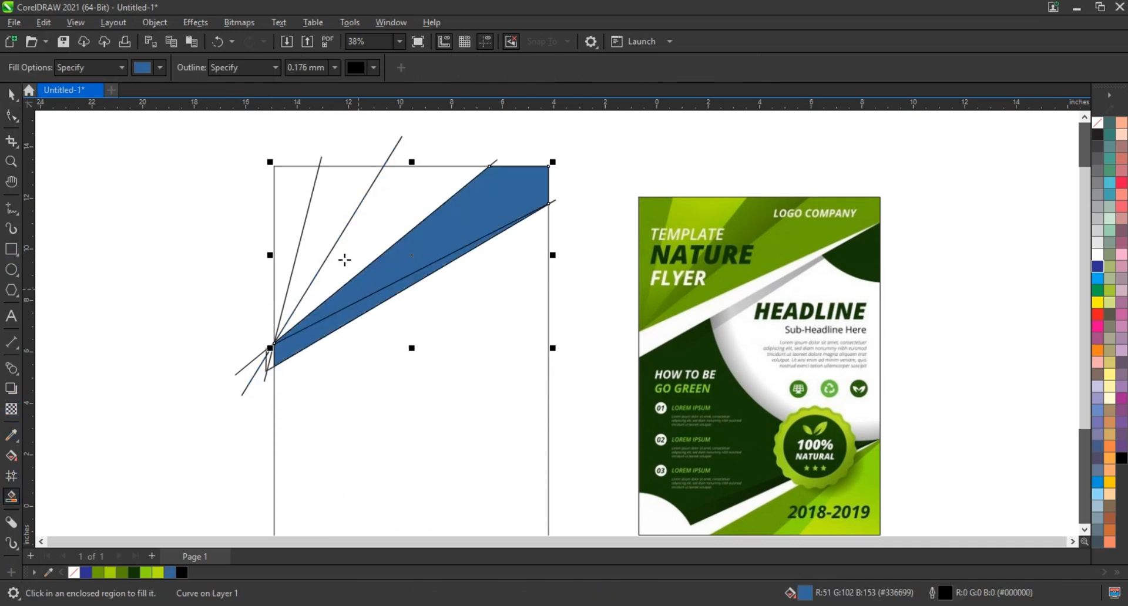
{"action": "left_click", "coordinate": [345, 260]}
{"action": "left_click", "coordinate": [295, 225]}
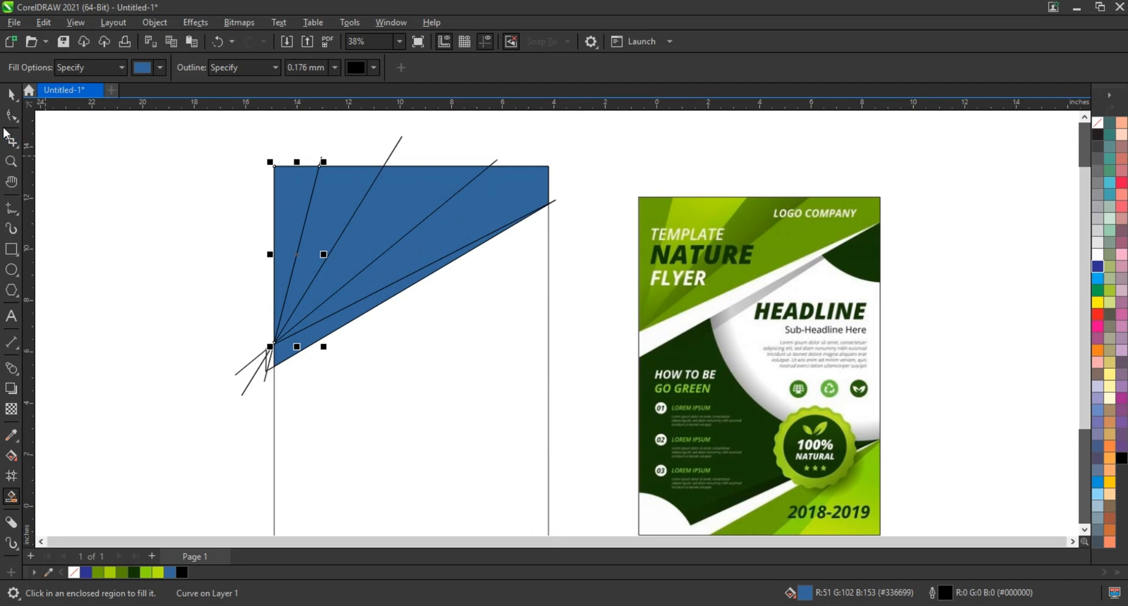
Step: Delete the three fan lines and the wedge outline used as construction lines, keeping the blue filled shapes
{"action": "left_click", "coordinate": [13, 97]}
{"action": "left_click", "coordinate": [397, 145]}
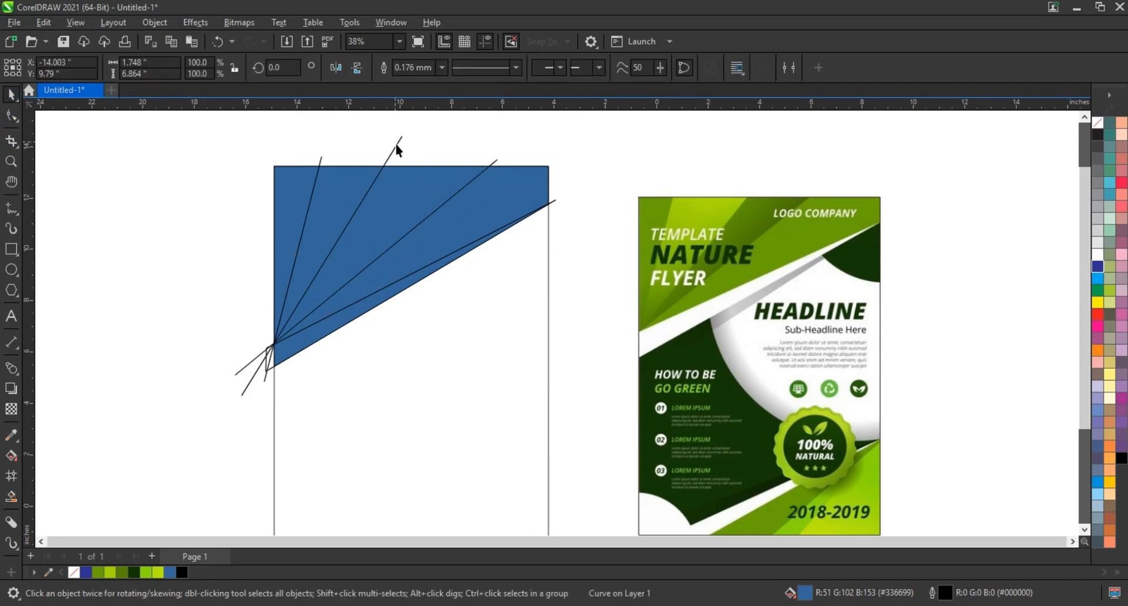
{"action": "key", "text": "Delete"}
{"action": "left_click", "coordinate": [321, 160]}
{"action": "key", "text": "Delete"}
{"action": "left_click", "coordinate": [495, 161]}
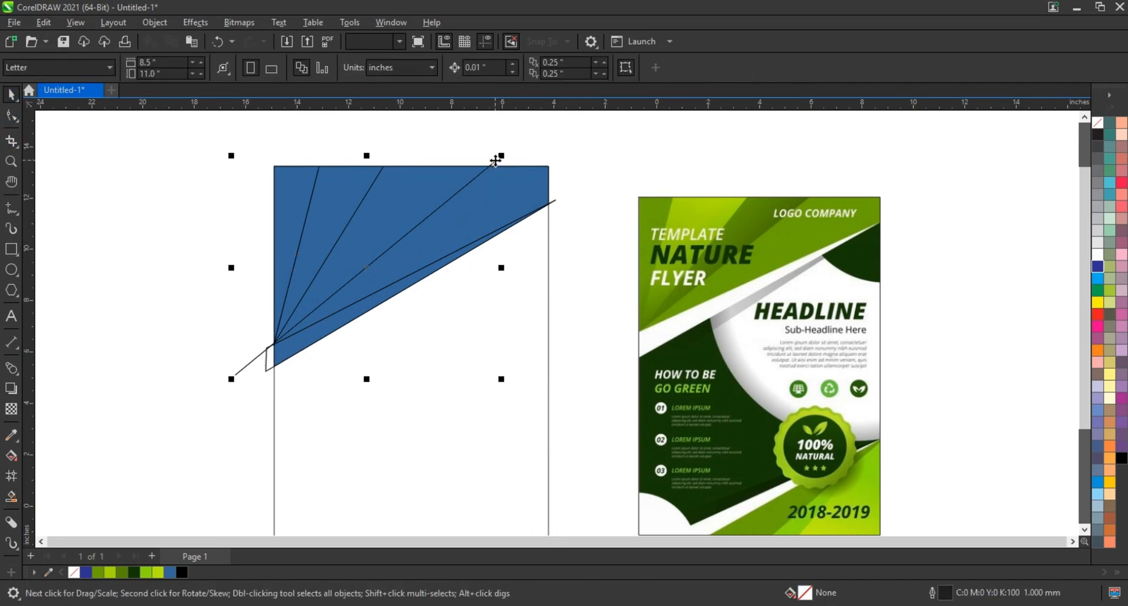
{"action": "key", "text": "Delete"}
{"action": "left_click", "coordinate": [555, 201]}
{"action": "key", "text": "Delete"}
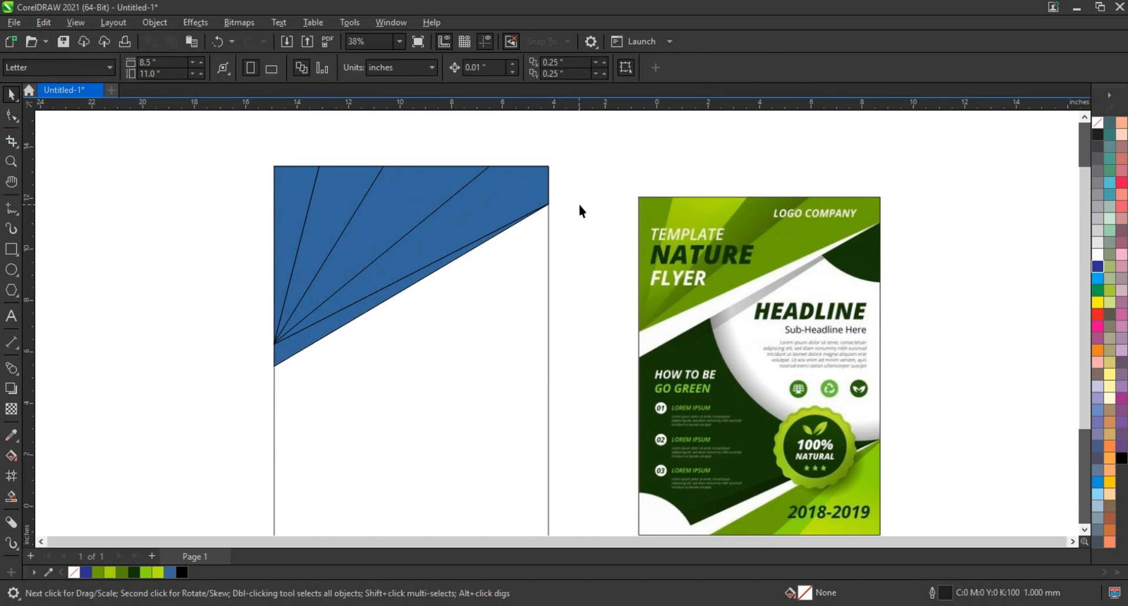
Step: Draw a closed two-wedge freehand shape about 8.3 by 6.0 inches, fanning from the rectangle's lower right edge to its bottom edge
{"action": "scroll", "coordinate": [581, 205], "scroll_direction": "down", "scroll_amount": 2}
{"action": "left_click", "coordinate": [11, 161]}
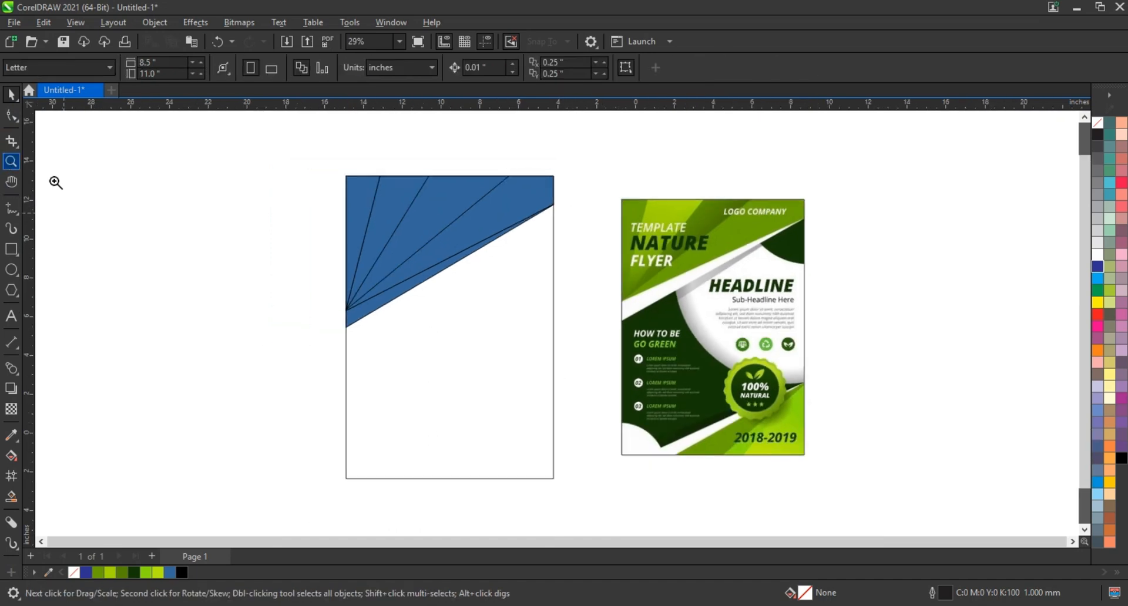
{"action": "left_click_drag", "start_coordinate": [609, 433], "coordinate": [856, 501]}
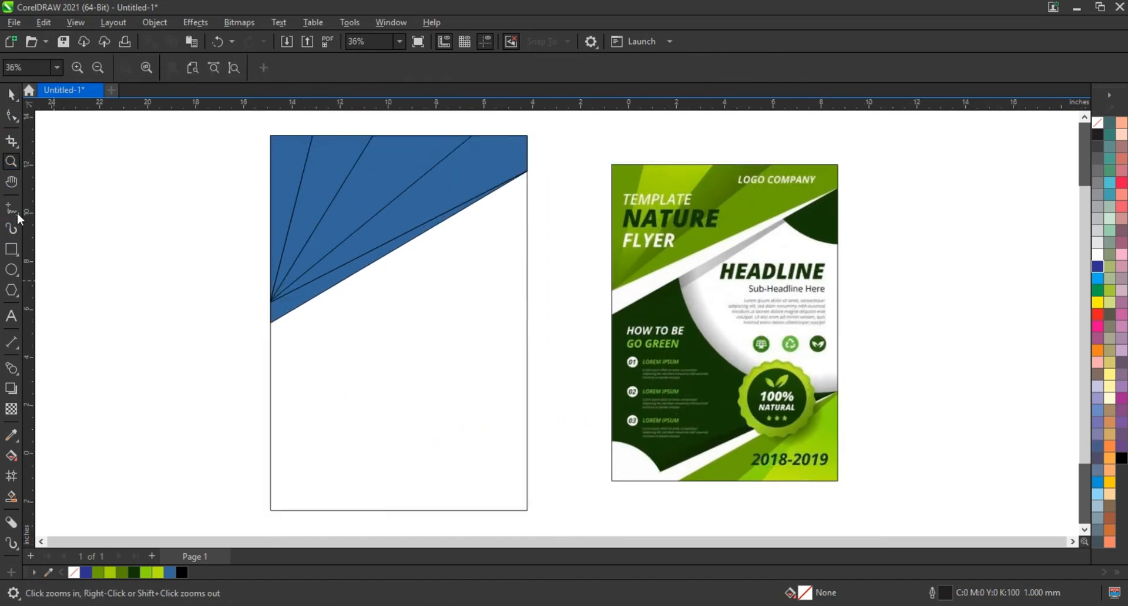
{"action": "key", "text": "F5"}
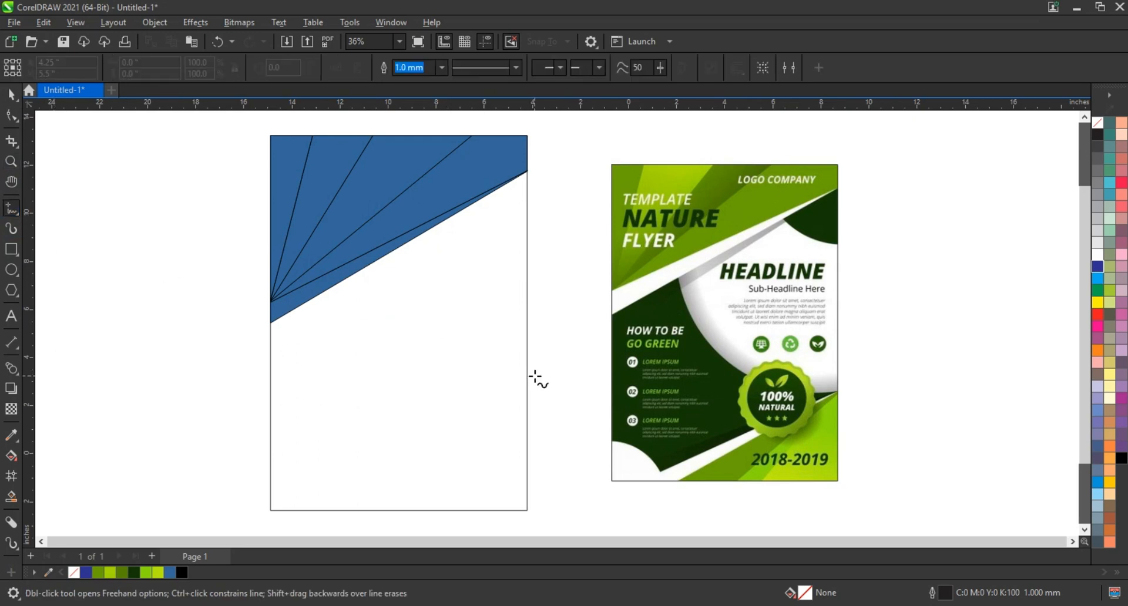
{"action": "left_click", "coordinate": [532, 379]}
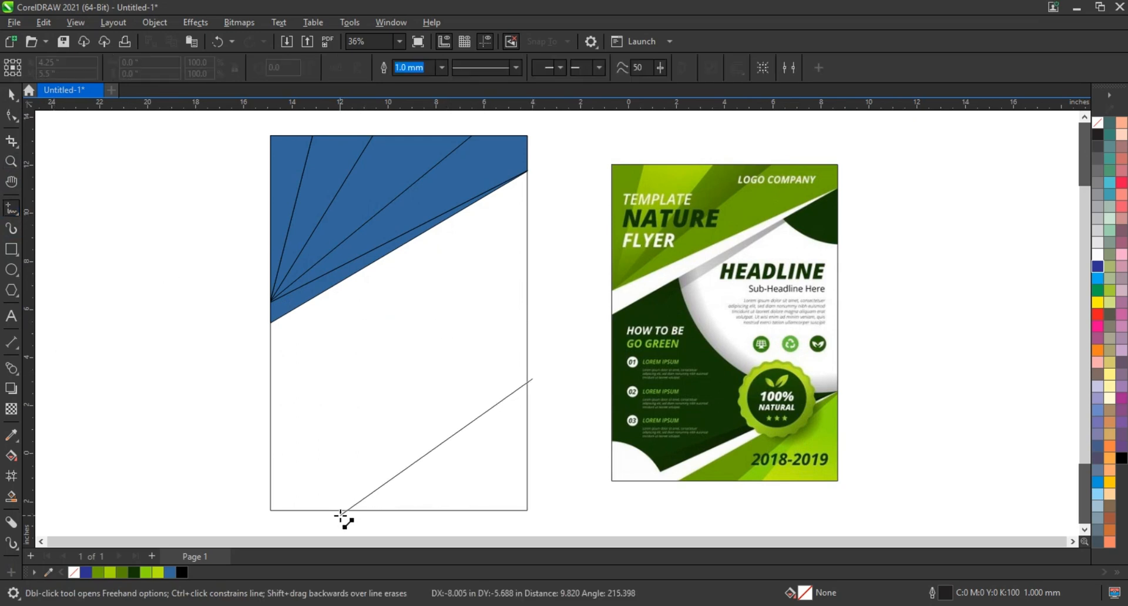
{"action": "left_click", "coordinate": [344, 512]}
{"action": "left_click", "coordinate": [343, 513]}
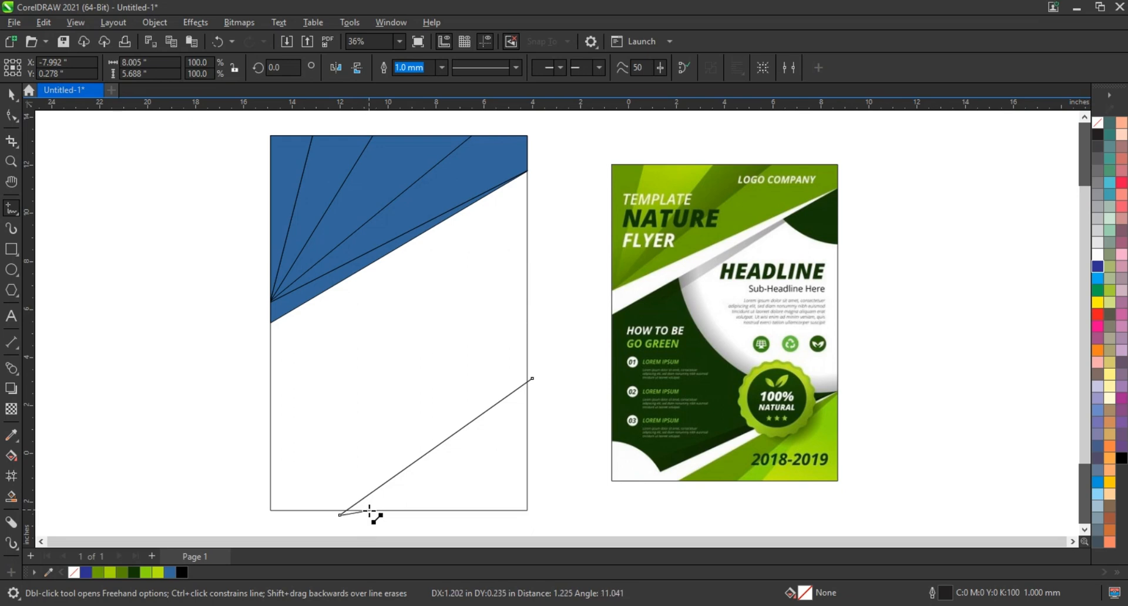
{"action": "left_click", "coordinate": [364, 516]}
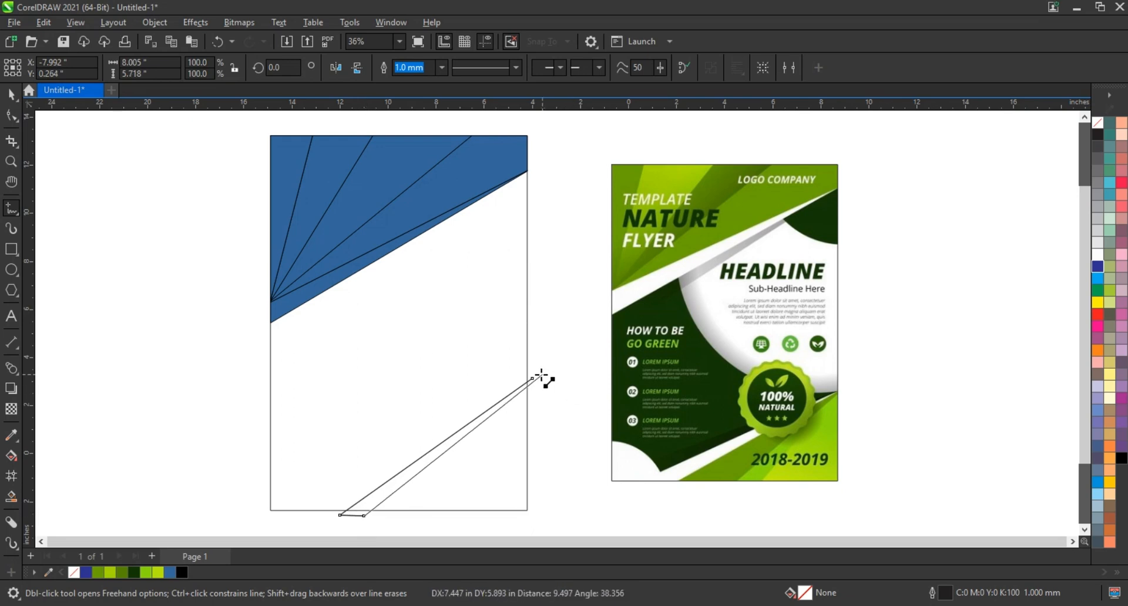
{"action": "left_click", "coordinate": [538, 375]}
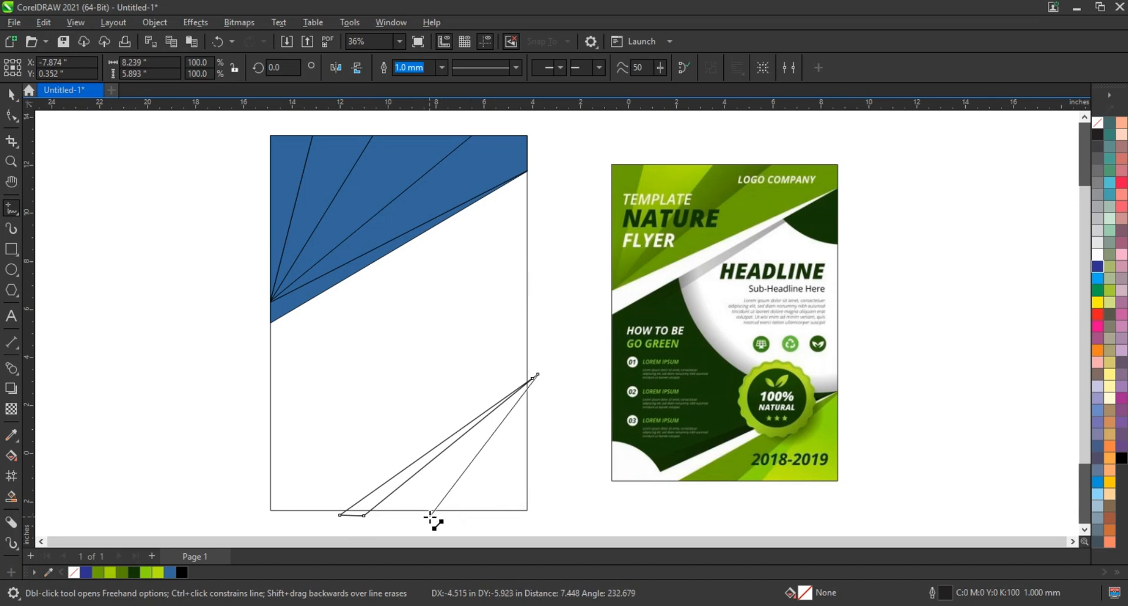
{"action": "double_click", "coordinate": [430, 515]}
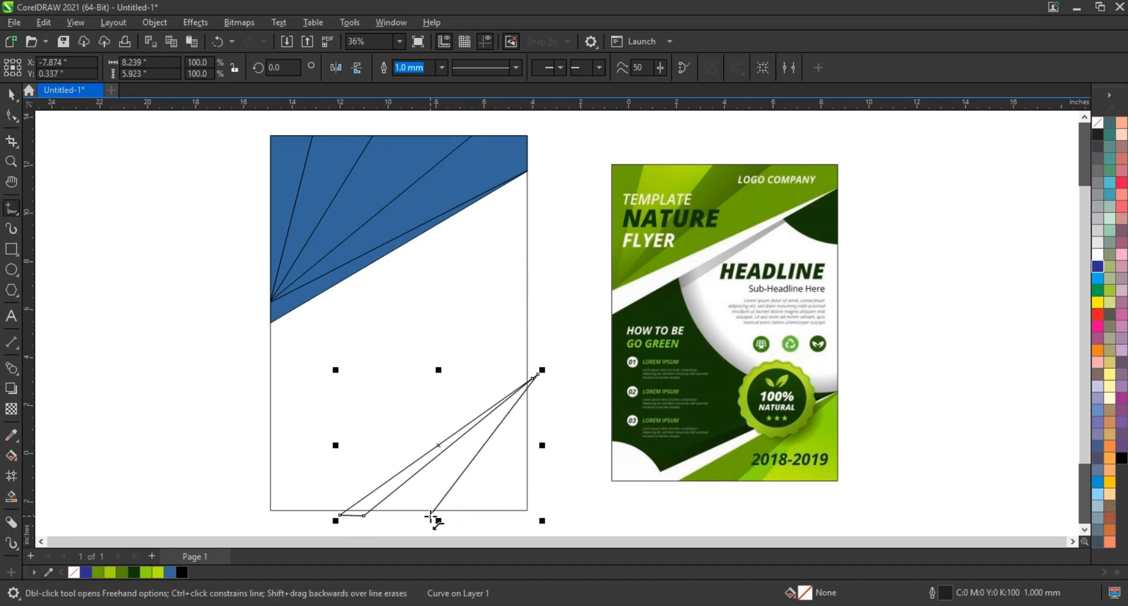
{"action": "left_click", "coordinate": [451, 517]}
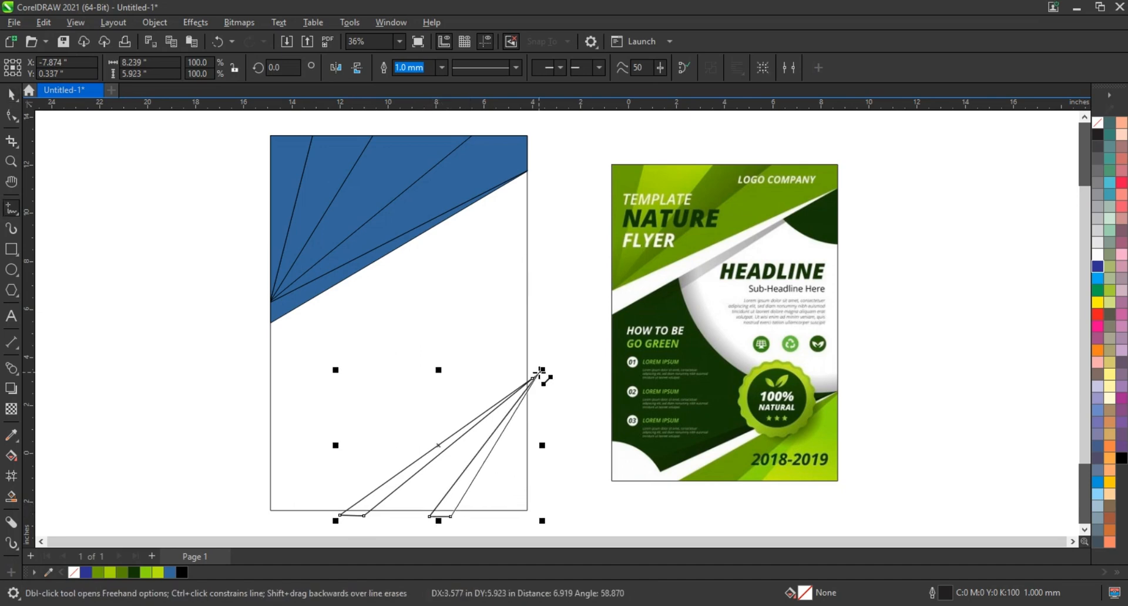
{"action": "left_click", "coordinate": [541, 372]}
Step: Try to shift the apex node of the lower two-wedge shape and undo the moves
{"action": "key", "text": "F10"}
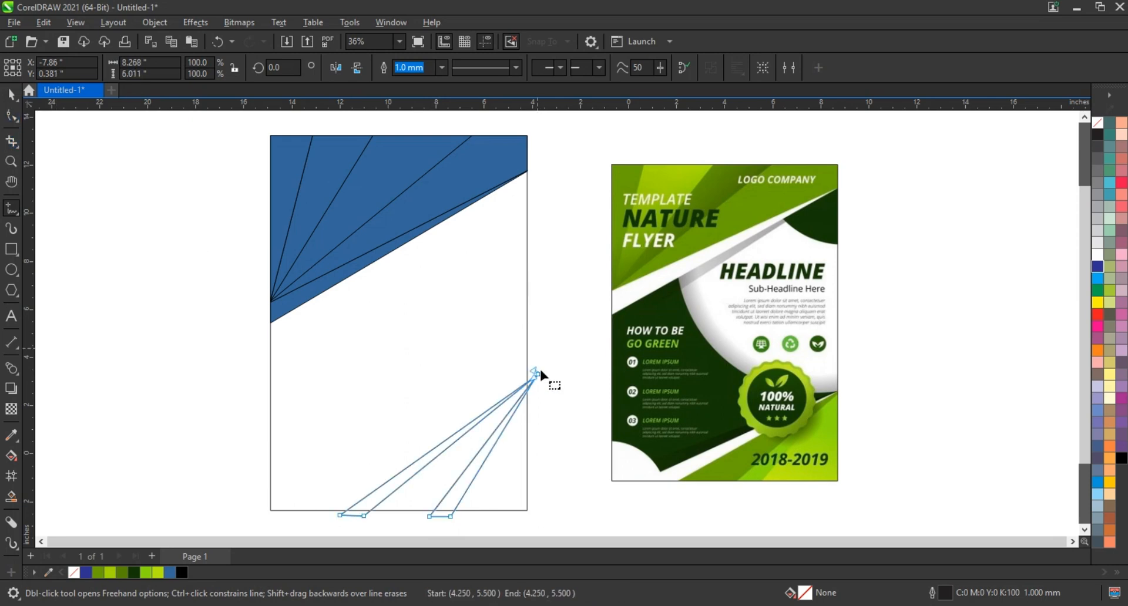
{"action": "mouse_move", "coordinate": [537, 372]}
{"action": "left_mouse_down"}
{"action": "mouse_move", "coordinate": [531, 380]}
{"action": "mouse_move", "coordinate": [535, 365]}
{"action": "mouse_move", "coordinate": [546, 373]}
{"action": "left_mouse_up"}
{"action": "key", "text": "ctrl+z"}
{"action": "key", "text": "ctrl+z"}
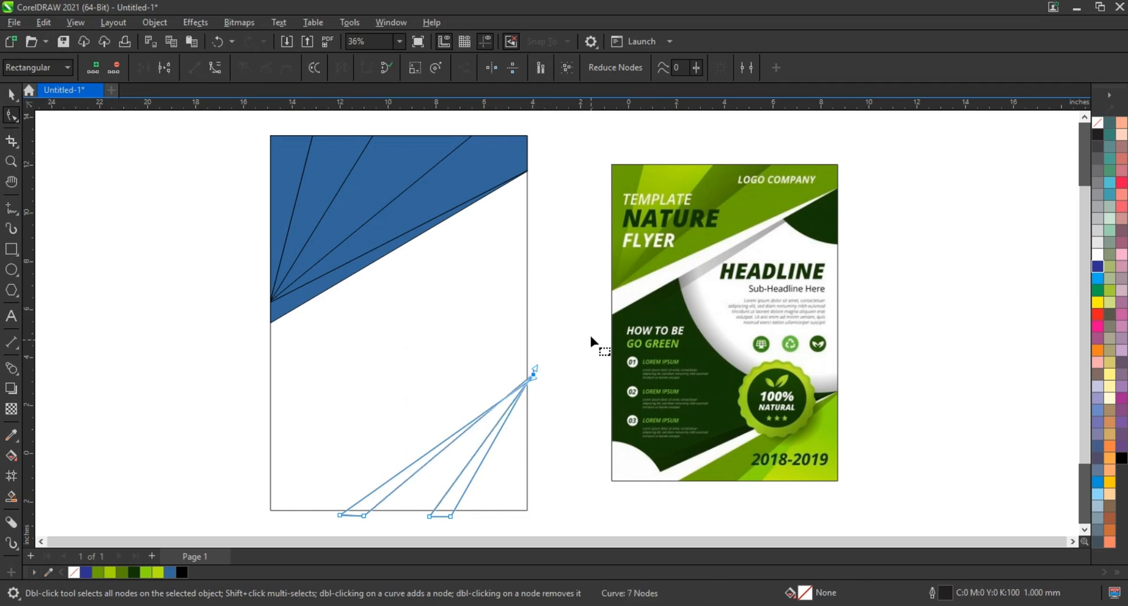
{"action": "key", "text": "ctrl+z"}
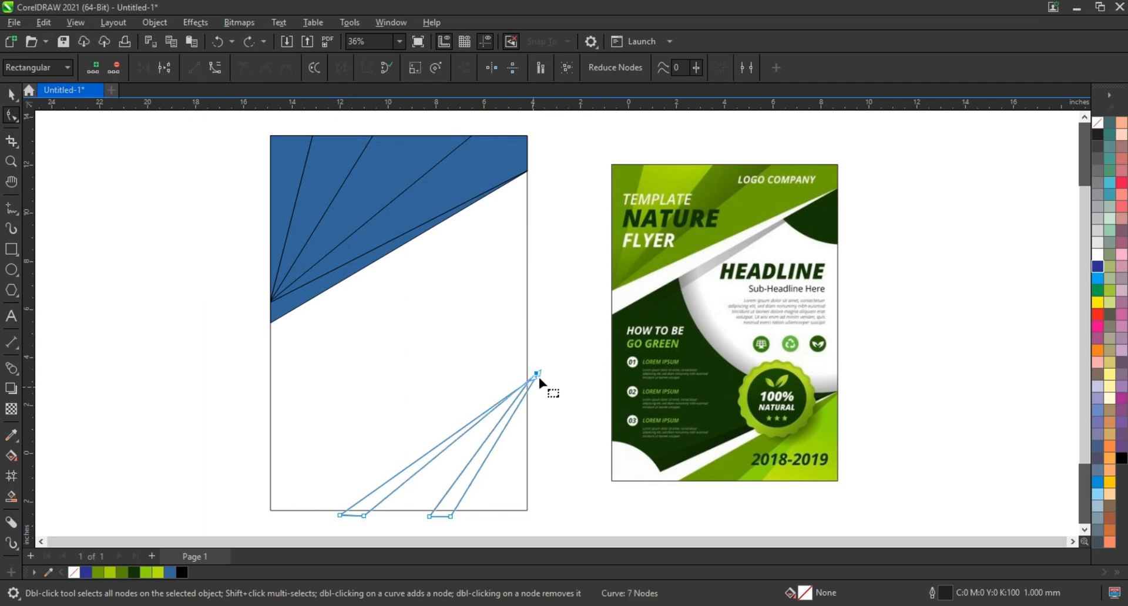
{"action": "mouse_move", "coordinate": [538, 373]}
{"action": "left_mouse_down"}
{"action": "mouse_move", "coordinate": [541, 363]}
{"action": "mouse_move", "coordinate": [539, 373]}
{"action": "left_mouse_up"}
Step: Draw a straight line about 11.3 inches long from below the rectangle's bottom edge, up past the apex of the lower wedges
{"action": "left_click", "coordinate": [11, 208]}
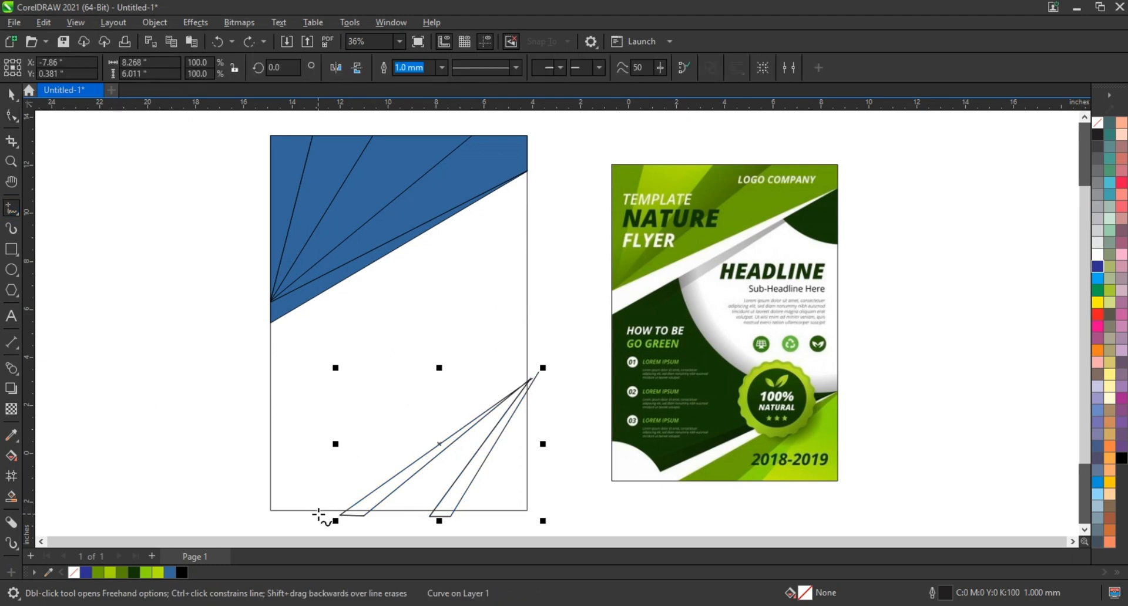
{"action": "left_click", "coordinate": [318, 515]}
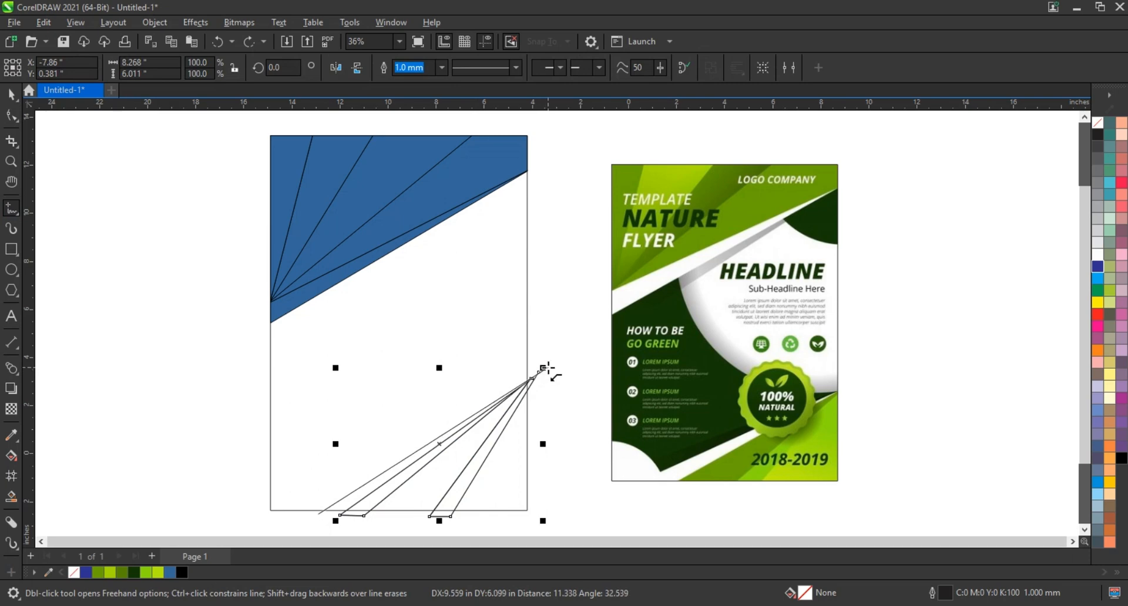
{"action": "left_click", "coordinate": [547, 367]}
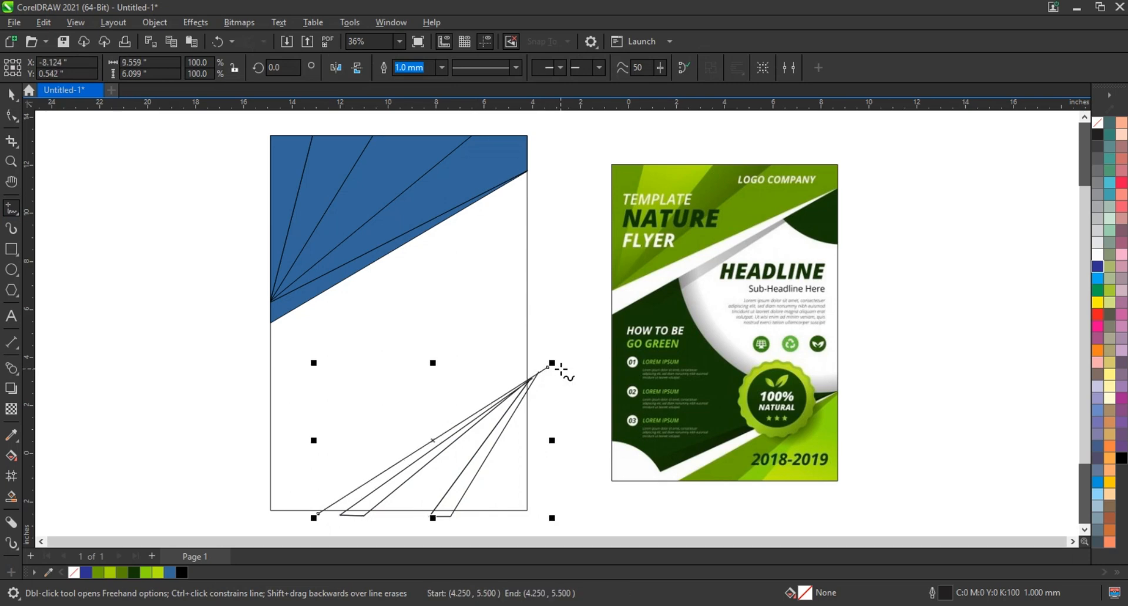
Step: Smart-fill the fan of regions between the lower wedge lines and the rectangle's lower right corner with blue
{"action": "left_click", "coordinate": [11, 497]}
{"action": "left_click", "coordinate": [482, 484]}
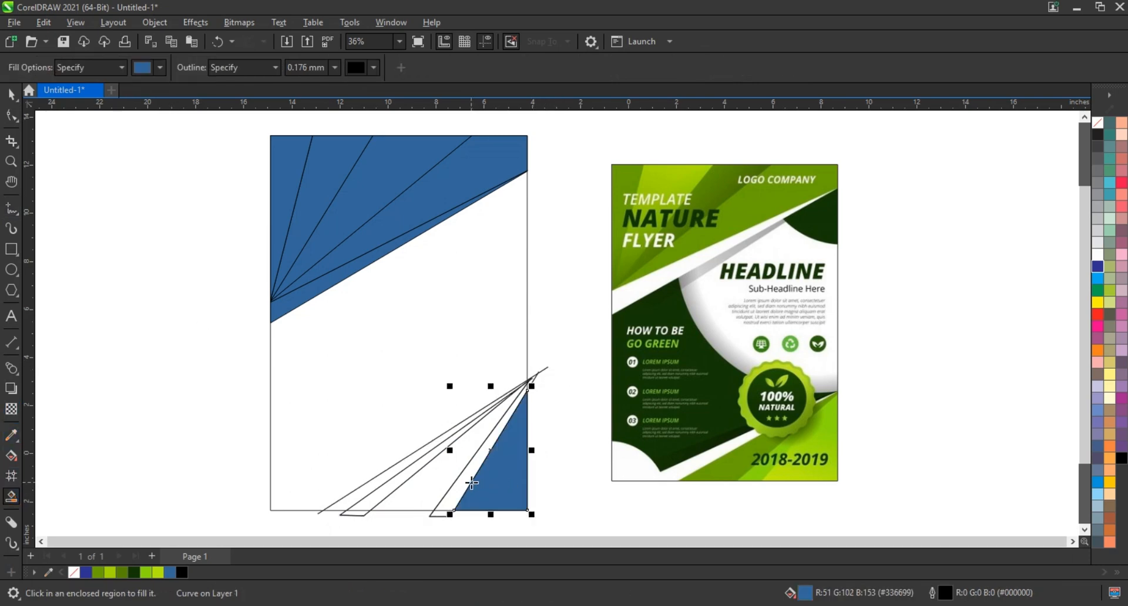
{"action": "left_click", "coordinate": [470, 483]}
{"action": "left_click", "coordinate": [445, 478]}
{"action": "left_click", "coordinate": [399, 478]}
{"action": "left_click", "coordinate": [393, 473]}
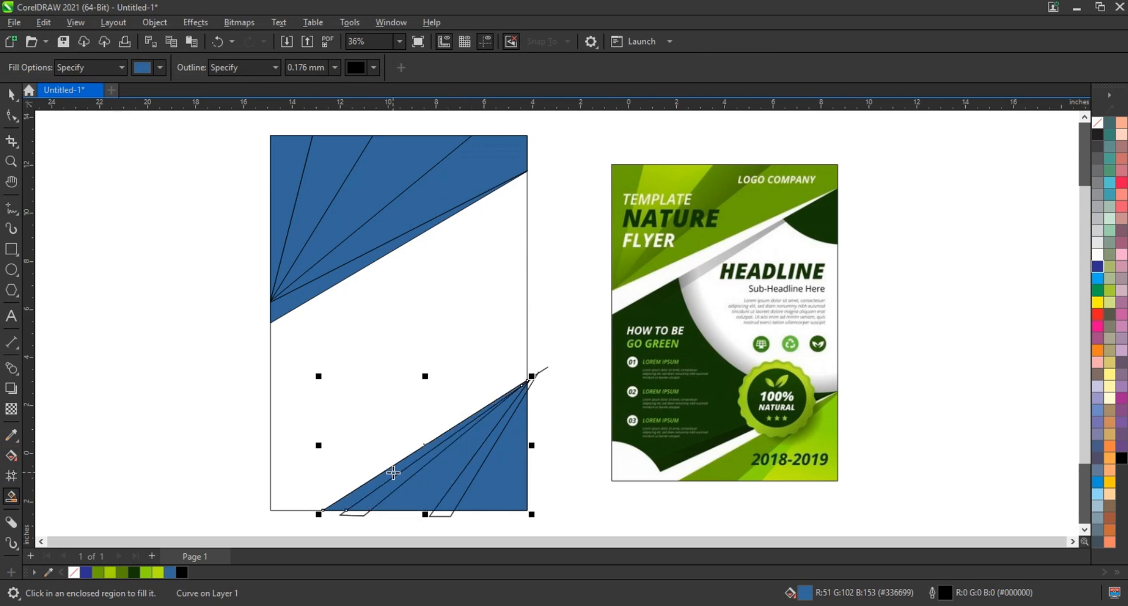
Step: Delete the straight line and the two-wedge outline used to build the lower fan, keeping its blue fills
{"action": "left_click", "coordinate": [13, 94]}
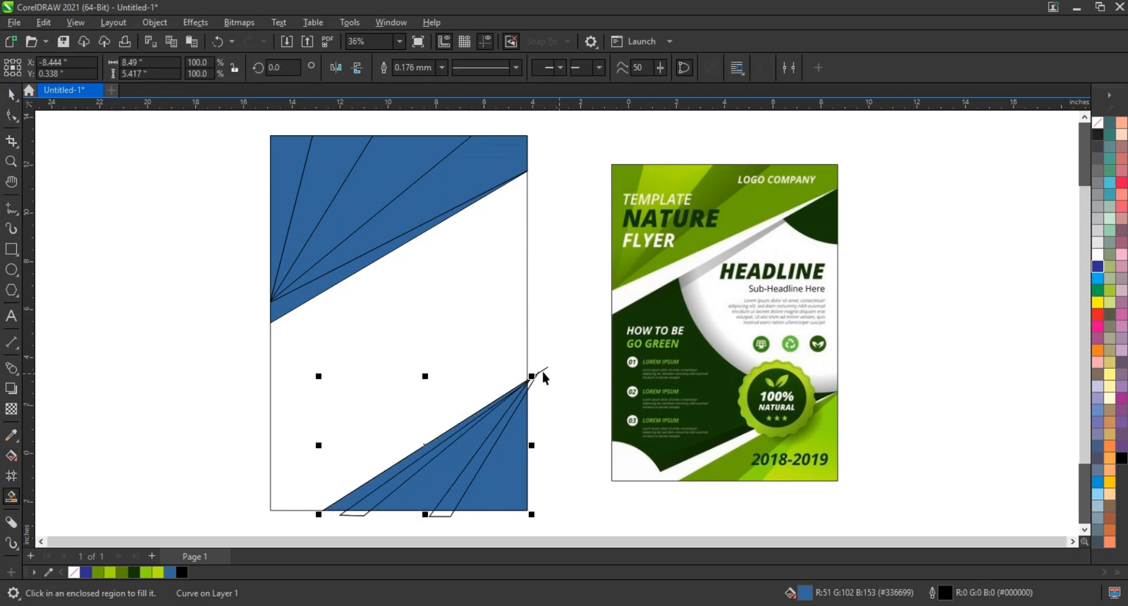
{"action": "left_click", "coordinate": [535, 384]}
{"action": "left_click", "coordinate": [535, 379]}
{"action": "key", "text": "Delete"}
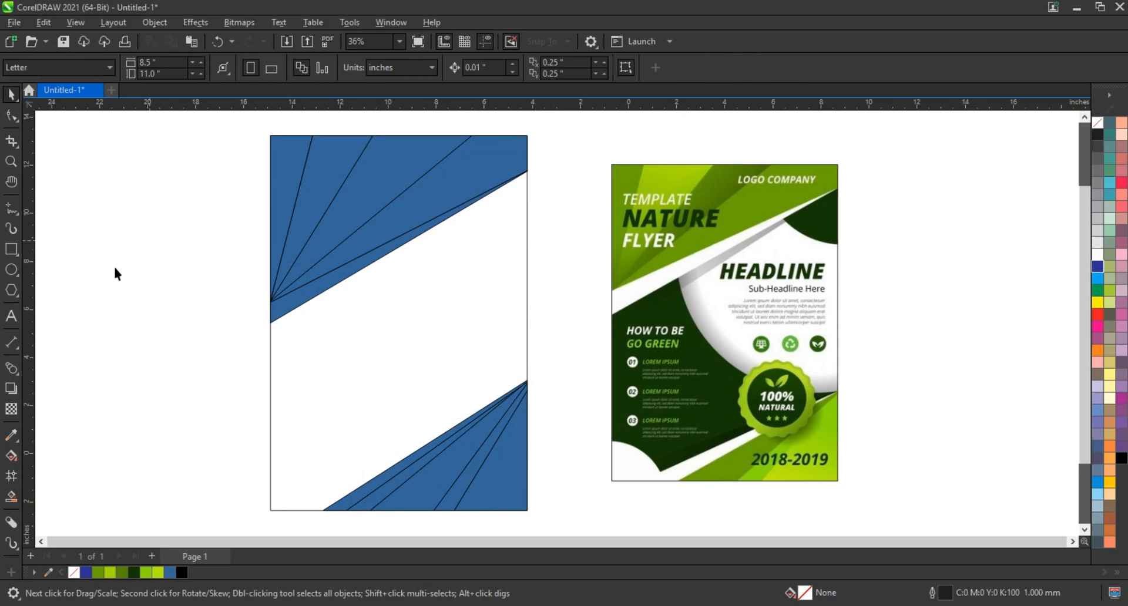
Step: Draw a straight line about 14.1 inches long just below the upper fan's lower edge, crossing both sides of the rectangle
{"action": "left_click", "coordinate": [11, 208]}
{"action": "left_click", "coordinate": [264, 340]}
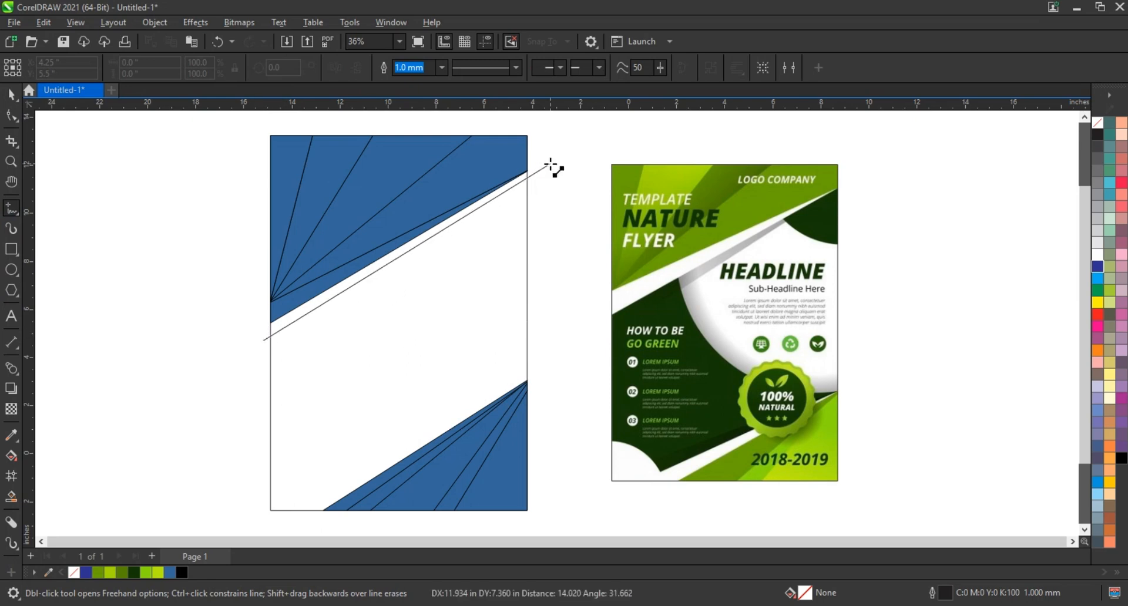
{"action": "left_click", "coordinate": [551, 157]}
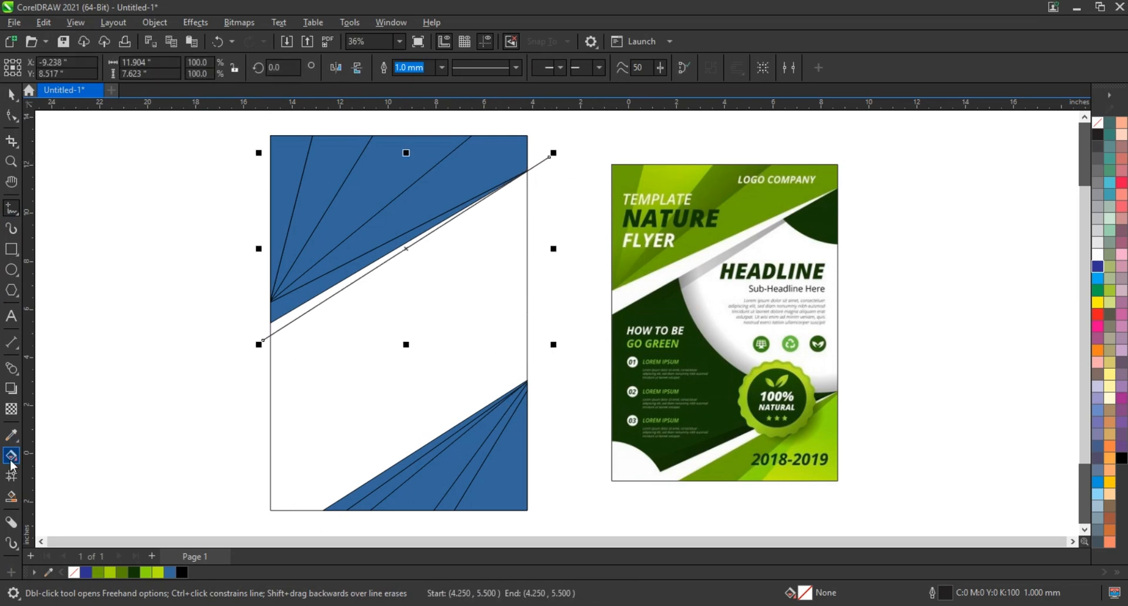
Step: Smart-fill the narrow sliver between the upper fan and the diagonal line with blue, and delete the line
{"action": "left_click", "coordinate": [12, 498]}
{"action": "left_click", "coordinate": [294, 316]}
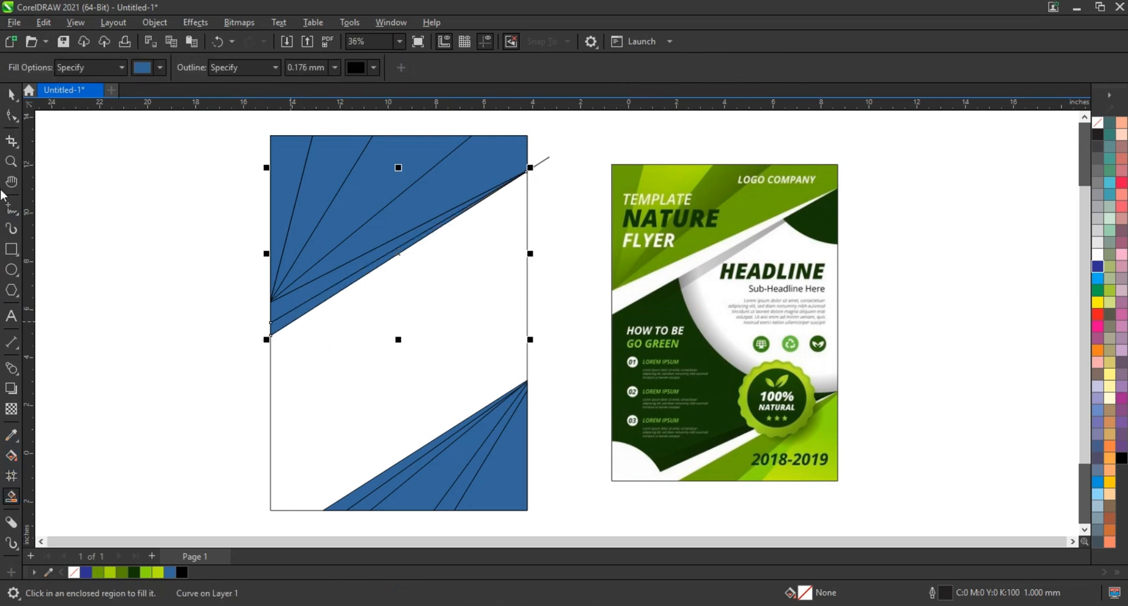
{"action": "left_click", "coordinate": [541, 162]}
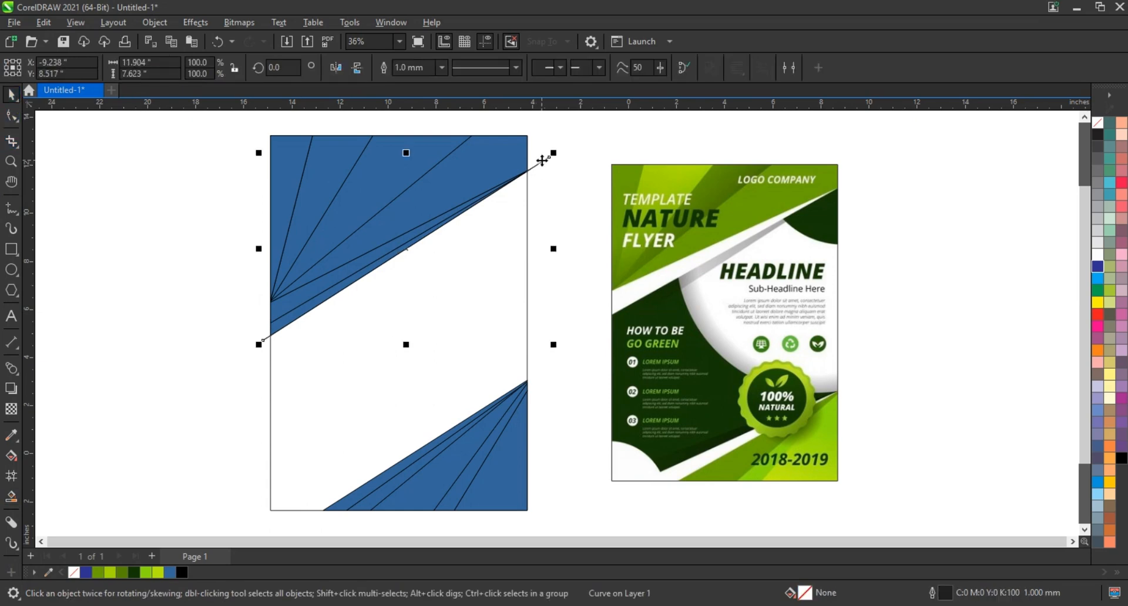
{"action": "key", "text": "Delete"}
Step: Draw a circle over the rectangle's upper right corner and place an enlarged copy about 17.5 inches across over the middle area
{"action": "scroll", "coordinate": [557, 319], "scroll_direction": "down", "scroll_amount": 1}
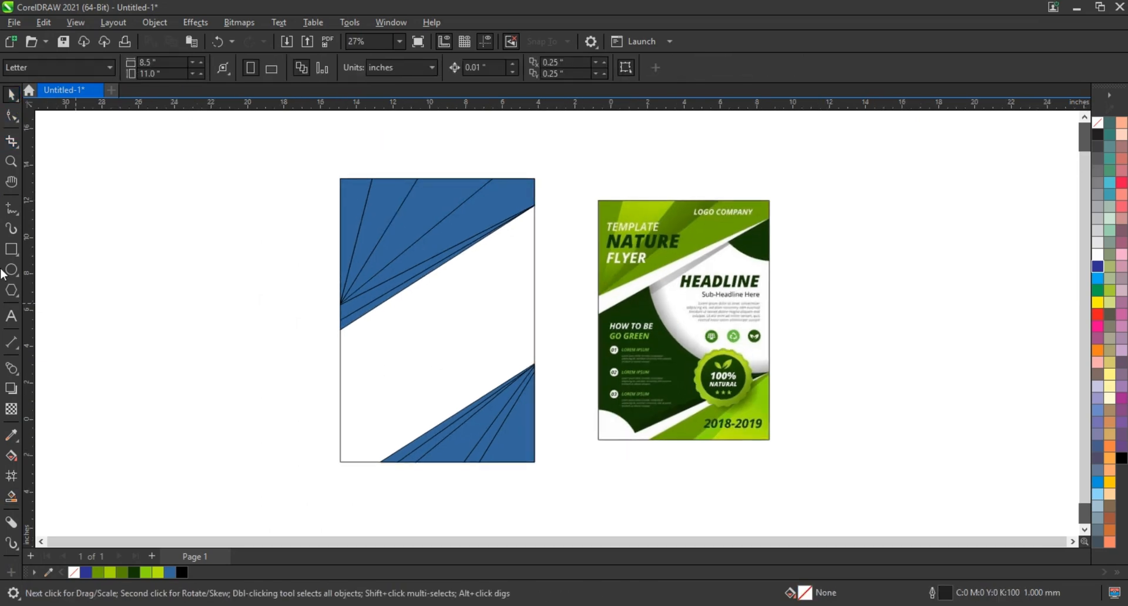
{"action": "left_click_drag", "start_coordinate": [458, 132], "coordinate": [690, 429]}
{"action": "left_click", "coordinate": [9, 100]}
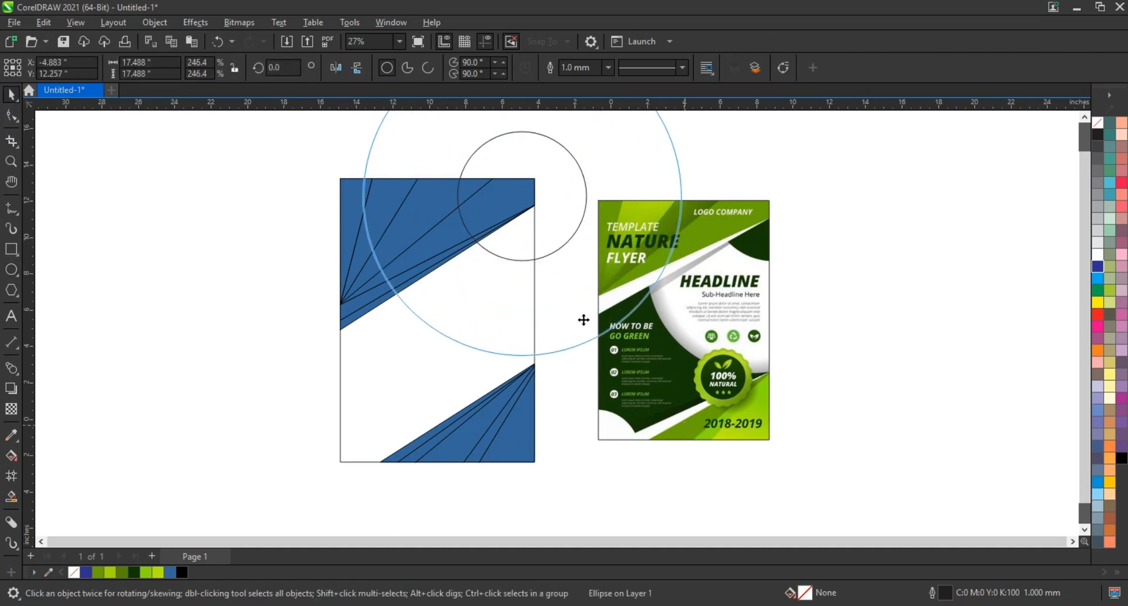
{"action": "left_click_drag", "start_coordinate": [585, 324], "coordinate": [593, 375]}
{"action": "mouse_move", "coordinate": [552, 305]}
{"action": "left_mouse_down"}
{"action": "mouse_move", "coordinate": [556, 323]}
{"action": "mouse_move", "coordinate": [574, 317]}
{"action": "mouse_move", "coordinate": [566, 306]}
{"action": "left_mouse_up"}
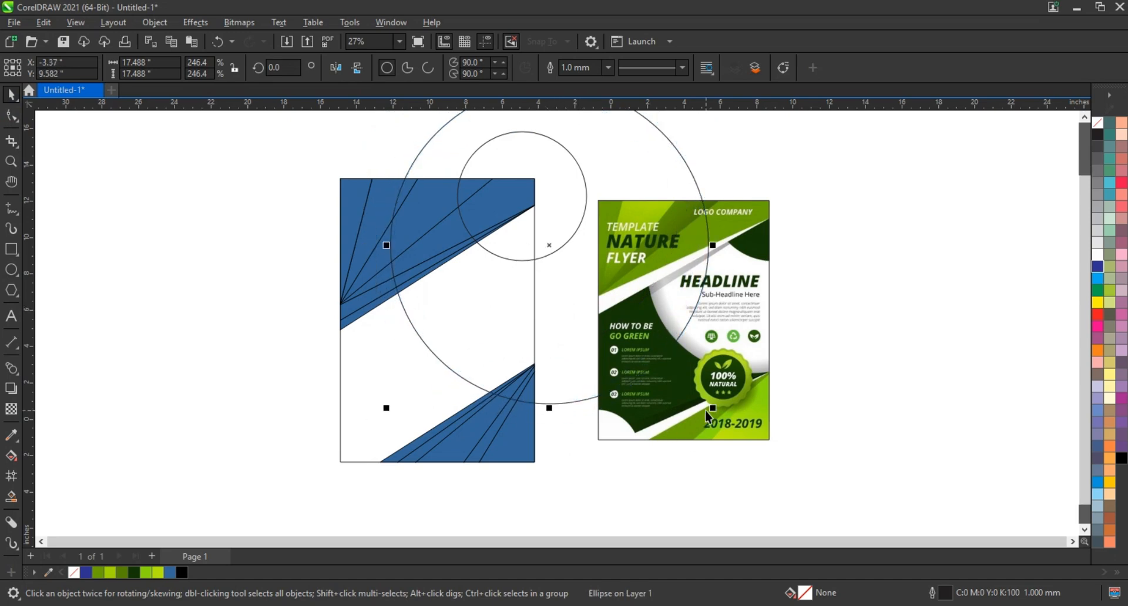
Step: Create a smaller copy of the large circle, move it to the rectangle's lower left corner and scale it to about 5.2 inches across
{"action": "left_click_drag", "start_coordinate": [712, 410], "coordinate": [622, 357]}
{"action": "right_click", "coordinate": [622, 356]}
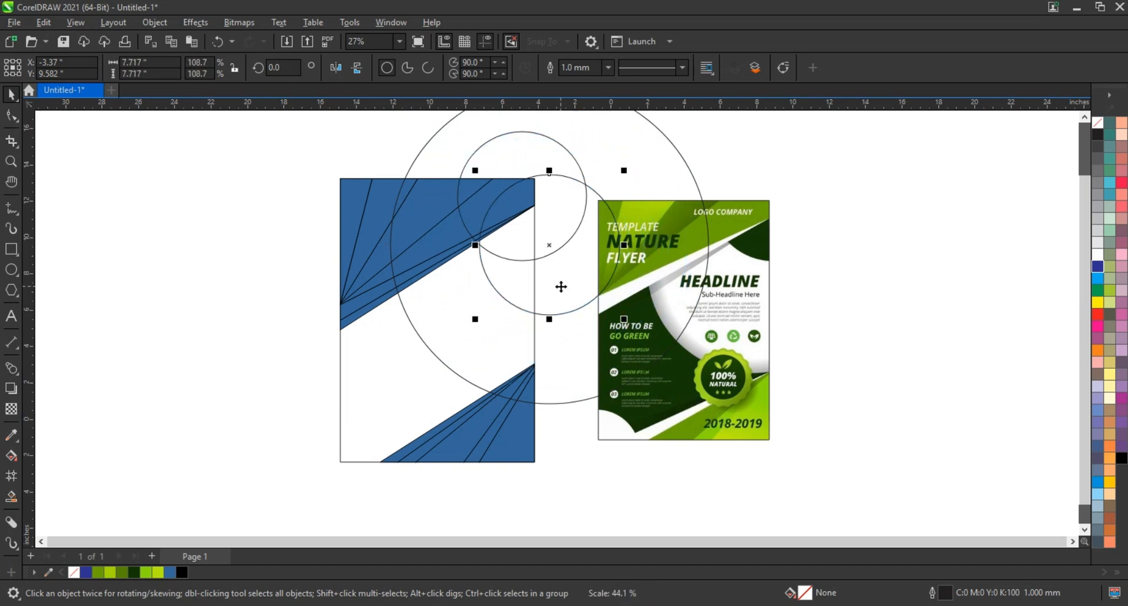
{"action": "left_click_drag", "start_coordinate": [562, 287], "coordinate": [335, 465]}
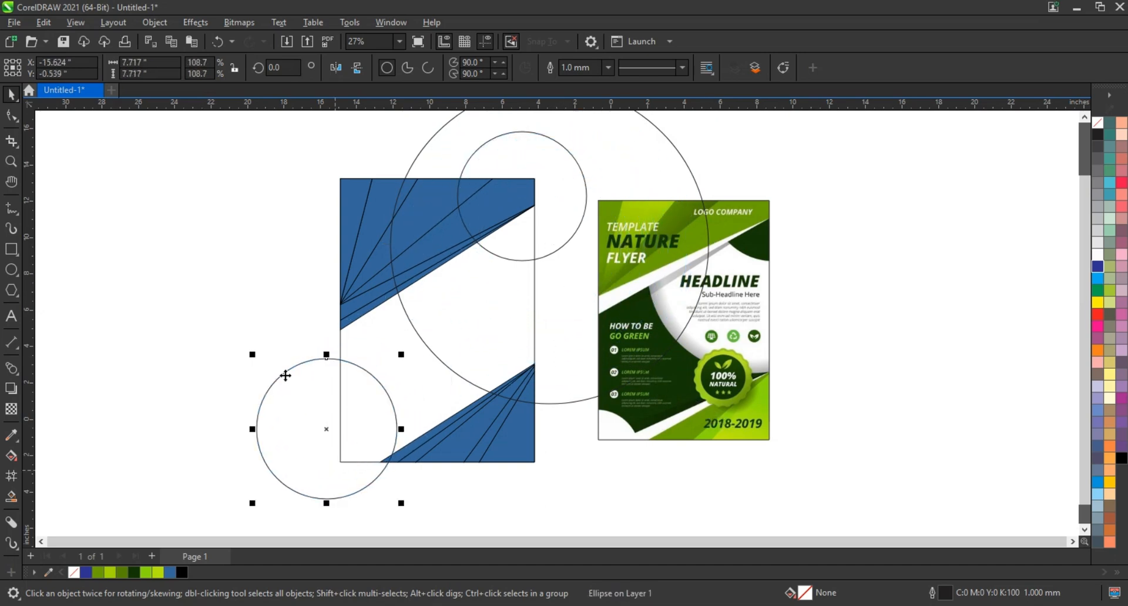
{"action": "left_click_drag", "start_coordinate": [259, 362], "coordinate": [302, 431]}
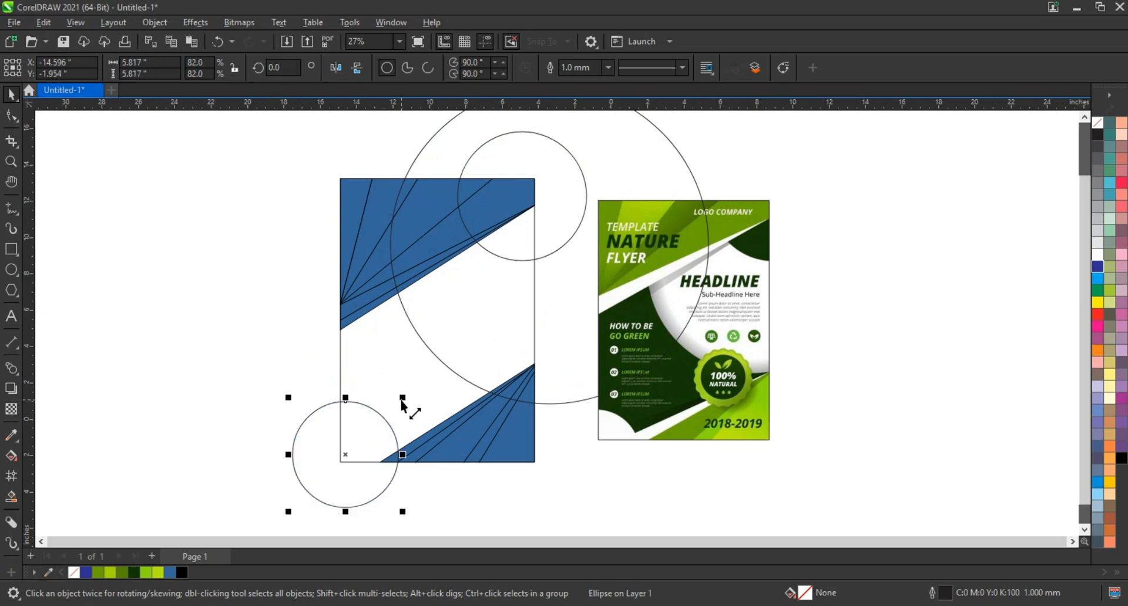
{"action": "left_click_drag", "start_coordinate": [402, 404], "coordinate": [403, 415]}
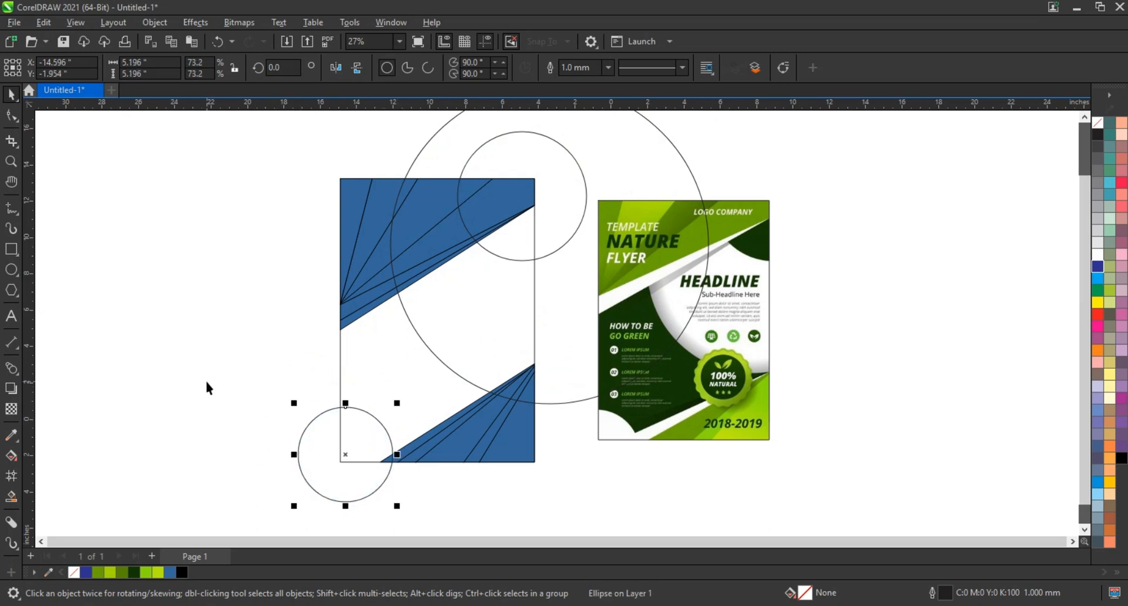
Step: Smart-fill the upper right segment, the central area, the left band and the lower left corner formed by the circles with blue
{"action": "left_click", "coordinate": [514, 312]}
{"action": "left_click", "coordinate": [574, 294]}
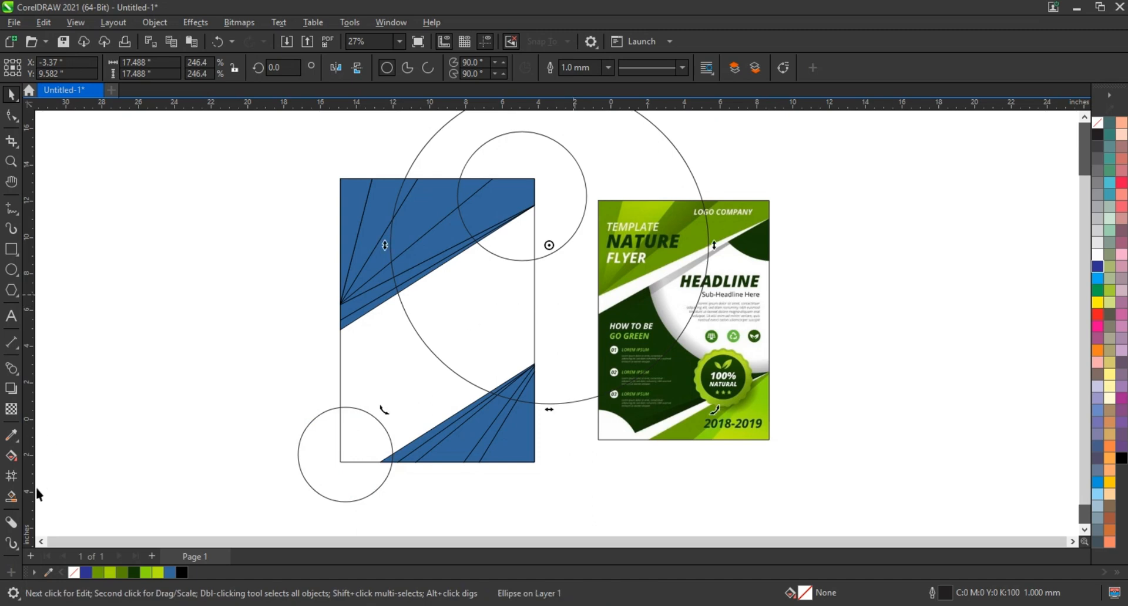
{"action": "left_click", "coordinate": [16, 500]}
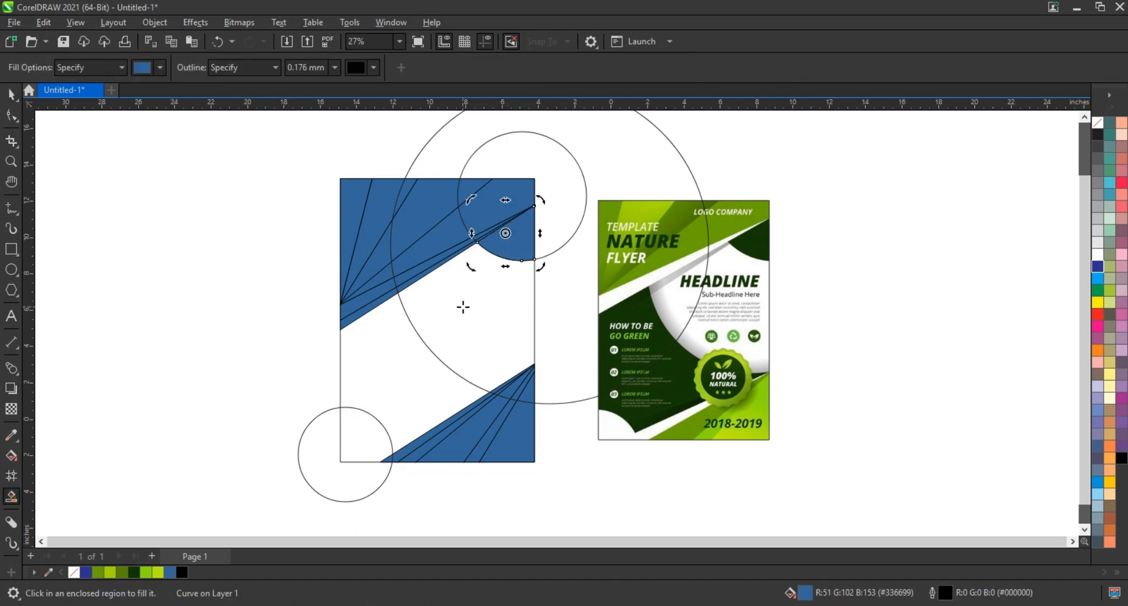
{"action": "left_click", "coordinate": [464, 306]}
{"action": "left_click", "coordinate": [394, 397]}
{"action": "left_click", "coordinate": [361, 436]}
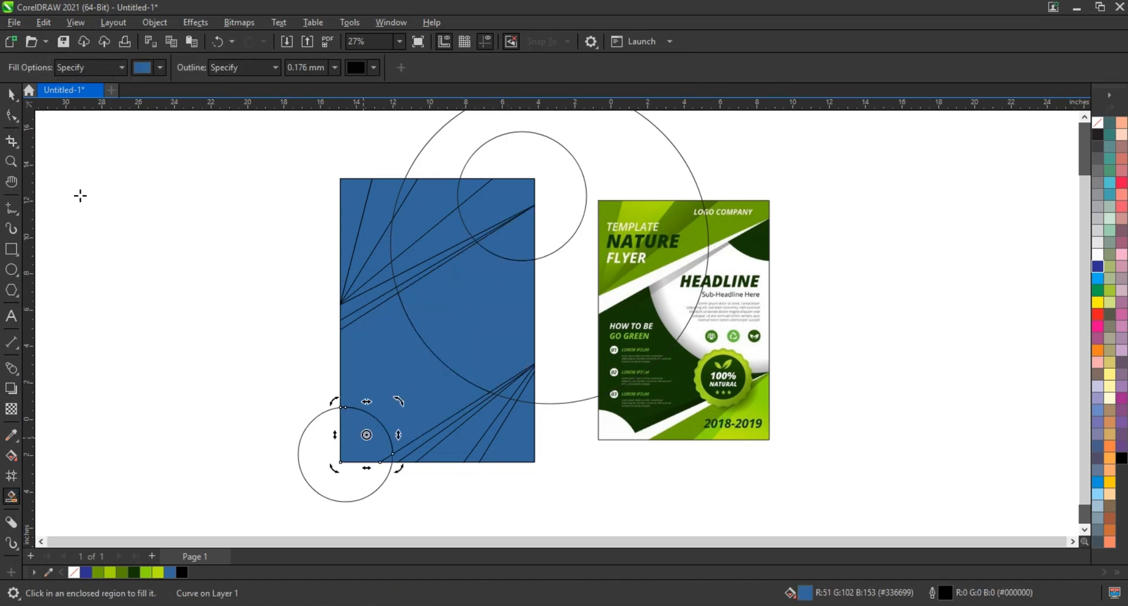
Step: Delete the three construction circles, keeping the filled regions
{"action": "left_click", "coordinate": [12, 95]}
{"action": "left_click", "coordinate": [538, 170]}
{"action": "key", "text": "Delete"}
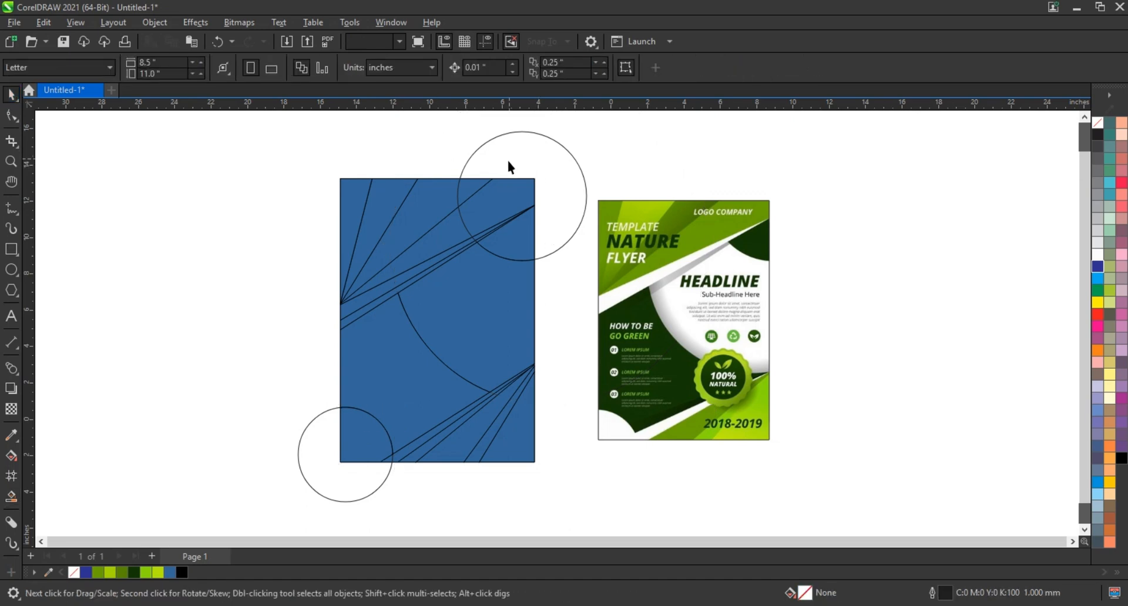
{"action": "left_click", "coordinate": [509, 162]}
{"action": "key", "text": "Delete"}
{"action": "left_click", "coordinate": [322, 453]}
{"action": "key", "text": "Delete"}
Step: Fill the central area and lower left corner region white, and the left band and upper right segment dark green
{"action": "left_click", "coordinate": [366, 447]}
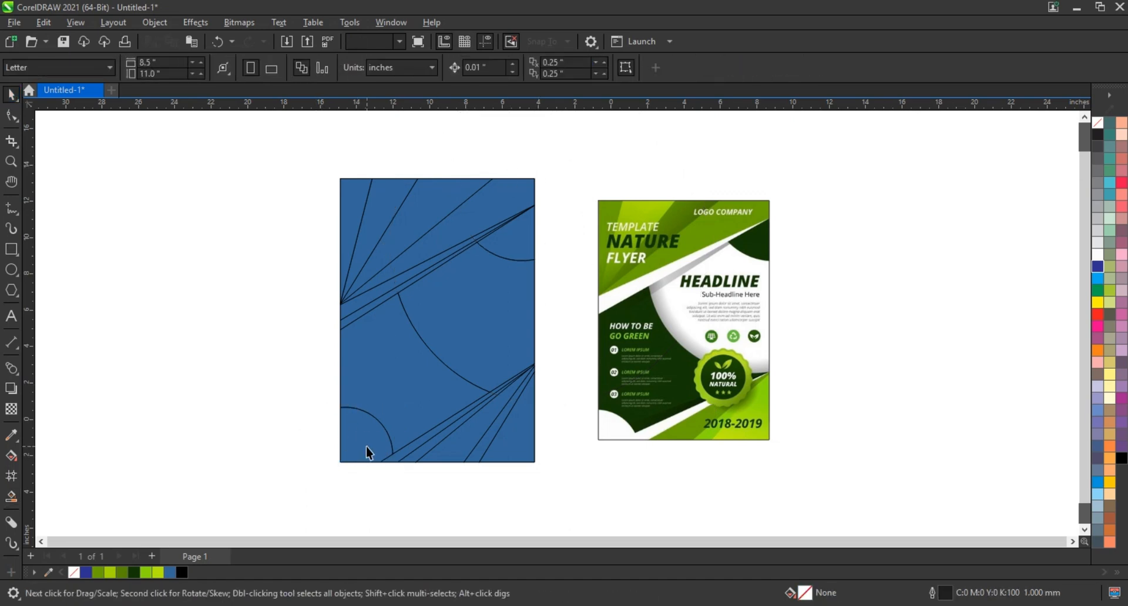
{"action": "left_click", "coordinate": [498, 335], "text": "shift"}
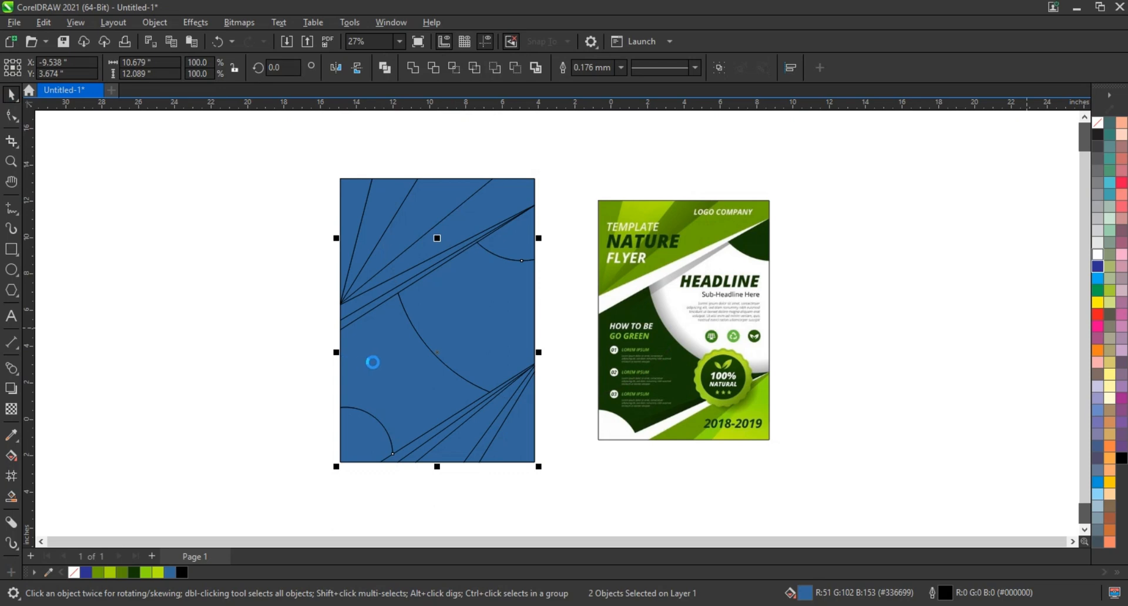
{"action": "left_click", "coordinate": [381, 363]}
{"action": "left_click", "coordinate": [517, 245], "text": "shift"}
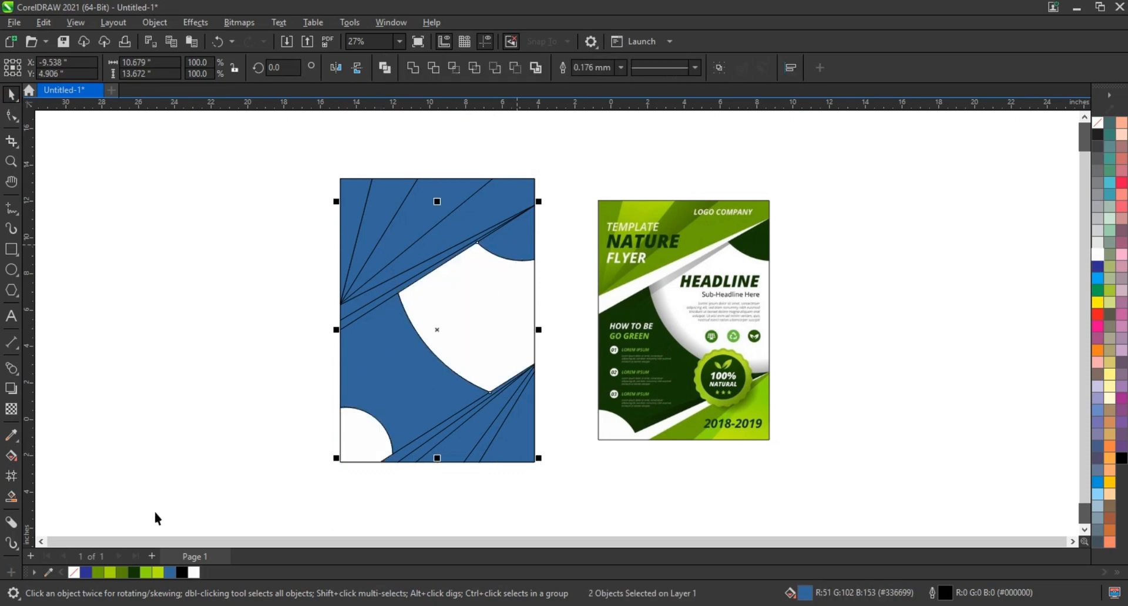
{"action": "left_click", "coordinate": [134, 572]}
{"action": "left_click", "coordinate": [229, 428]}
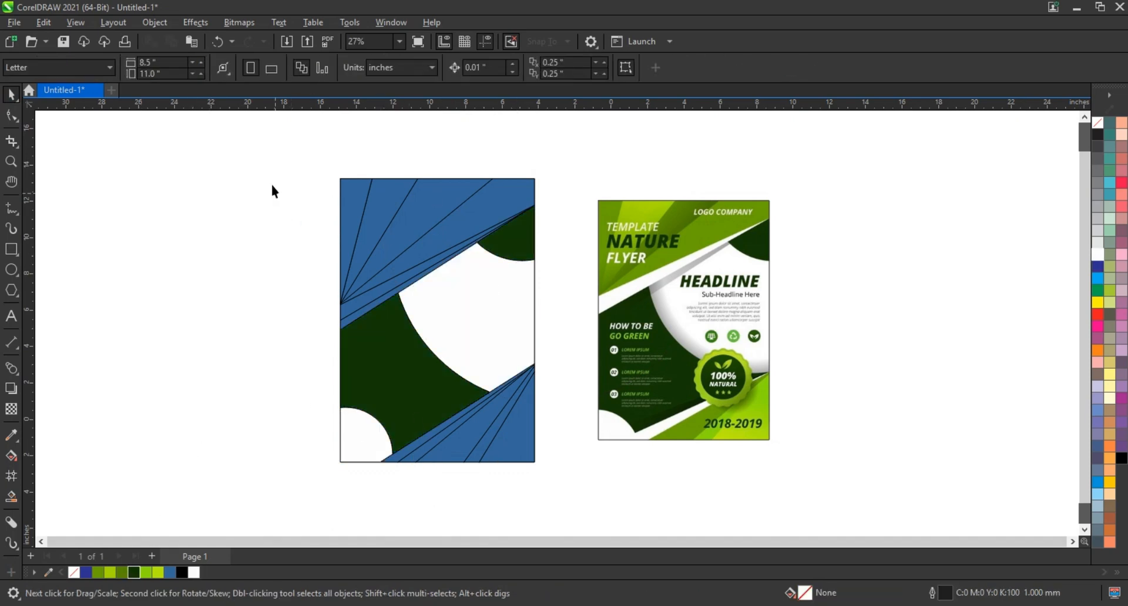
Step: Fill the thin sliver beneath the upper fan black and the adjacent strip above it white
{"action": "left_click_drag", "start_coordinate": [774, 496], "coordinate": [784, 499]}
{"action": "key", "text": "shift+F2"}
{"action": "left_click", "coordinate": [573, 423]}
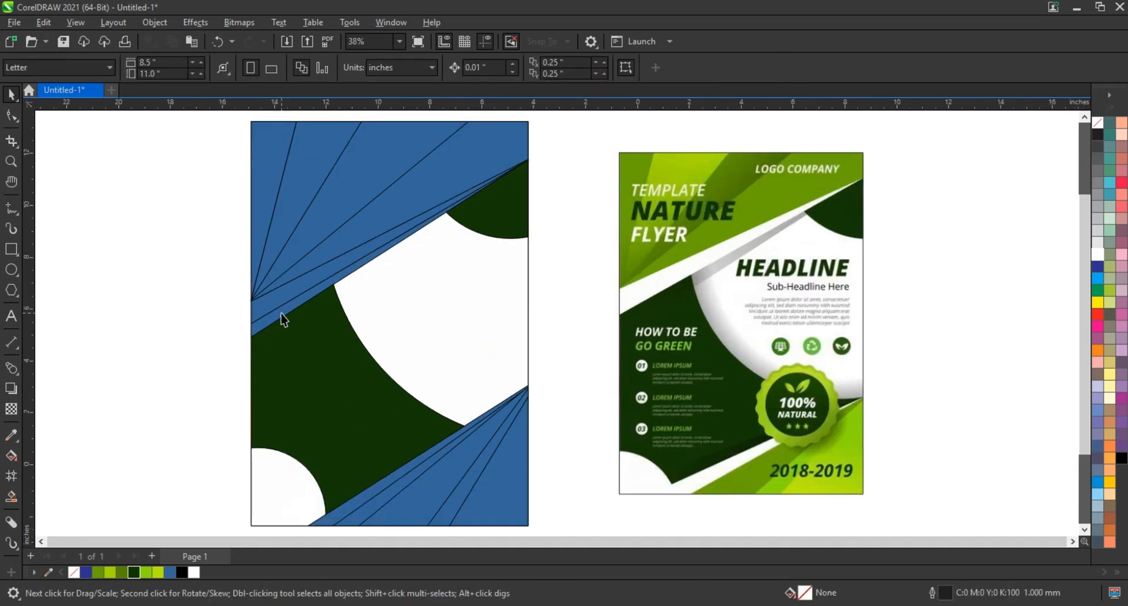
{"action": "left_click", "coordinate": [285, 318]}
{"action": "right_click", "coordinate": [1122, 458]}
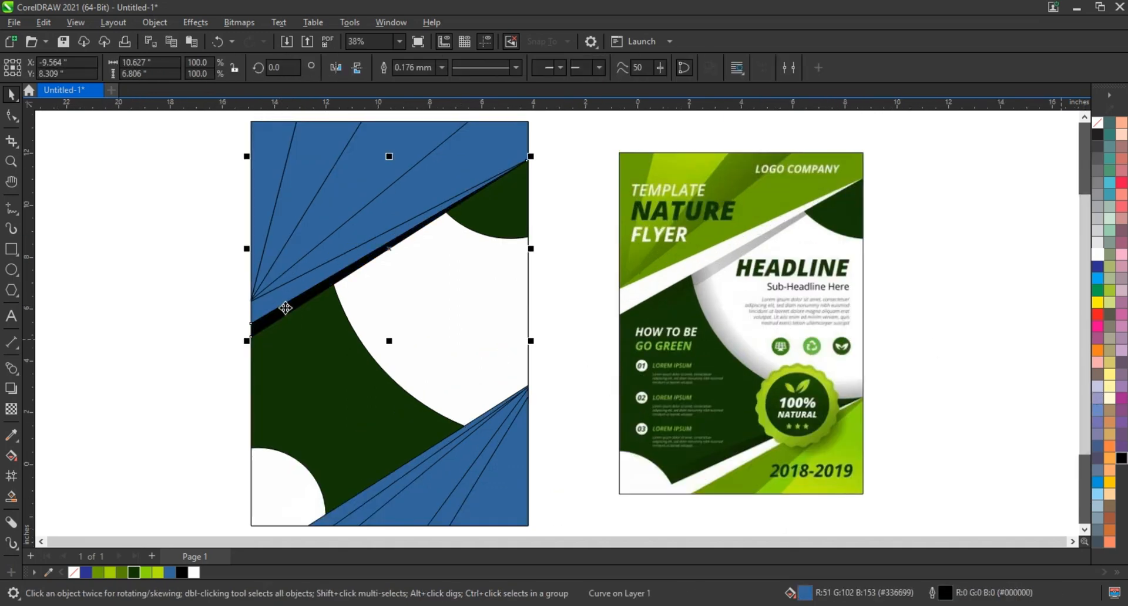
{"action": "left_click", "coordinate": [286, 301]}
{"action": "left_click", "coordinate": [1097, 255]}
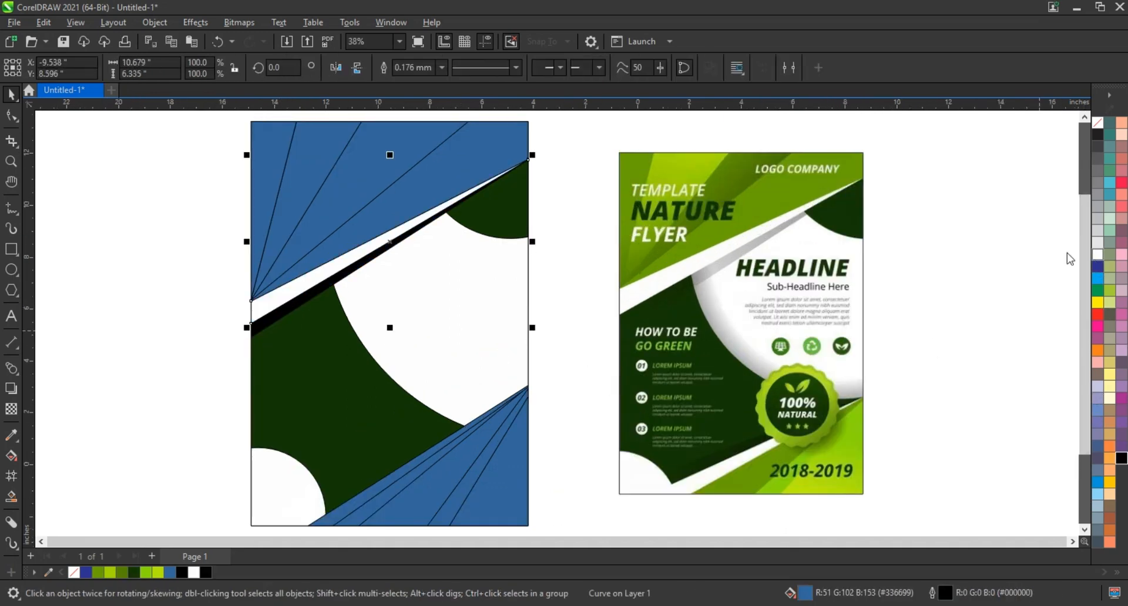
Step: Fill the two right-hand wedges of the upper fan with olive green #588801
{"action": "left_click", "coordinate": [375, 234]}
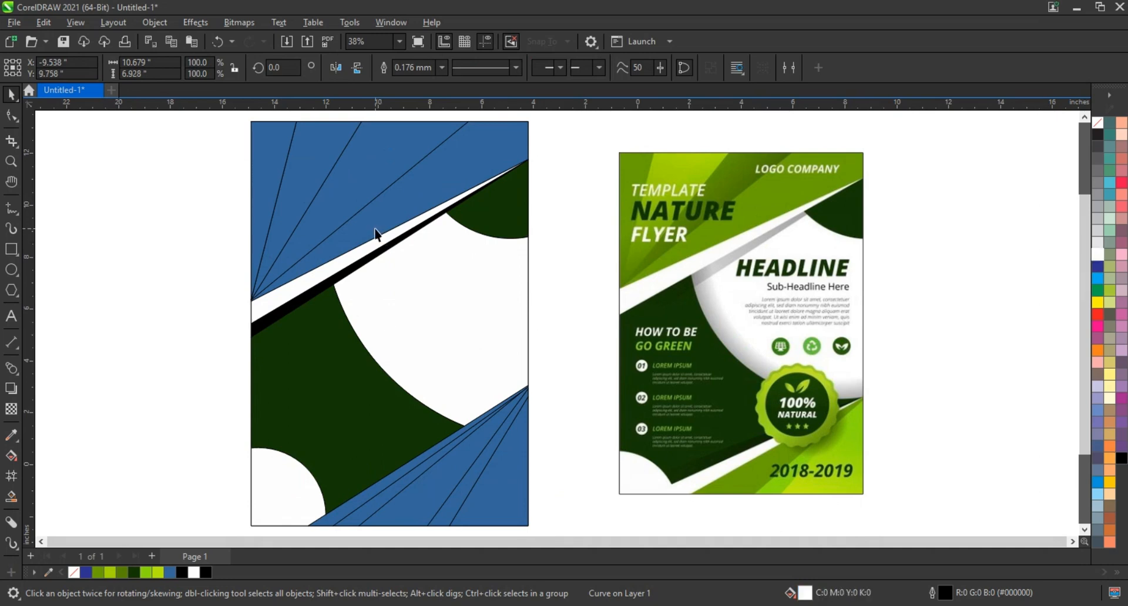
{"action": "left_click", "coordinate": [122, 572]}
{"action": "left_click", "coordinate": [343, 209]}
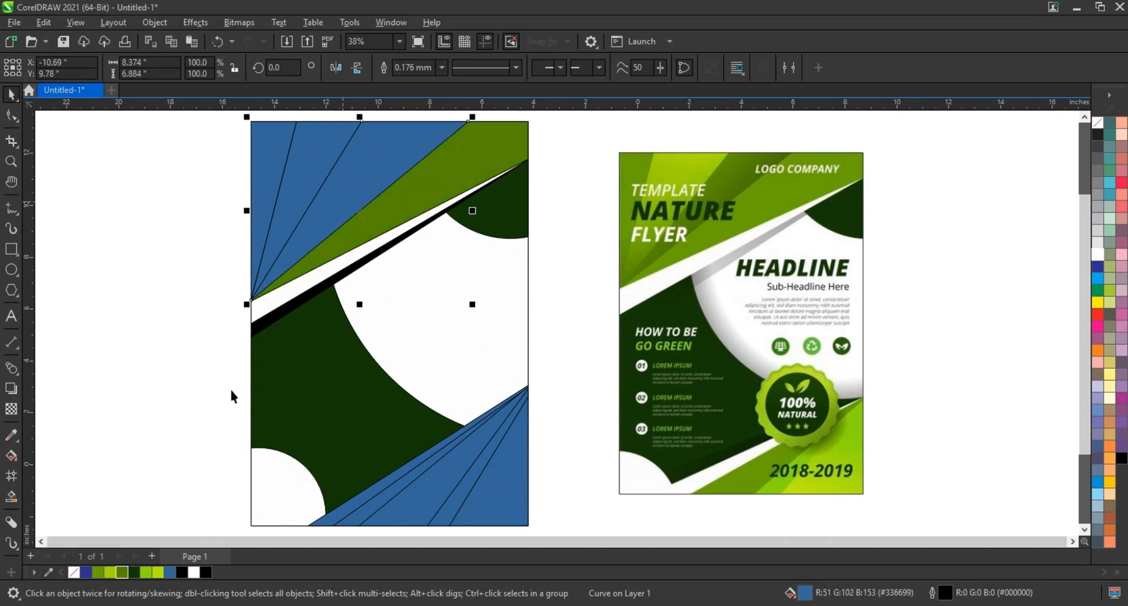
{"action": "left_click", "coordinate": [114, 572]}
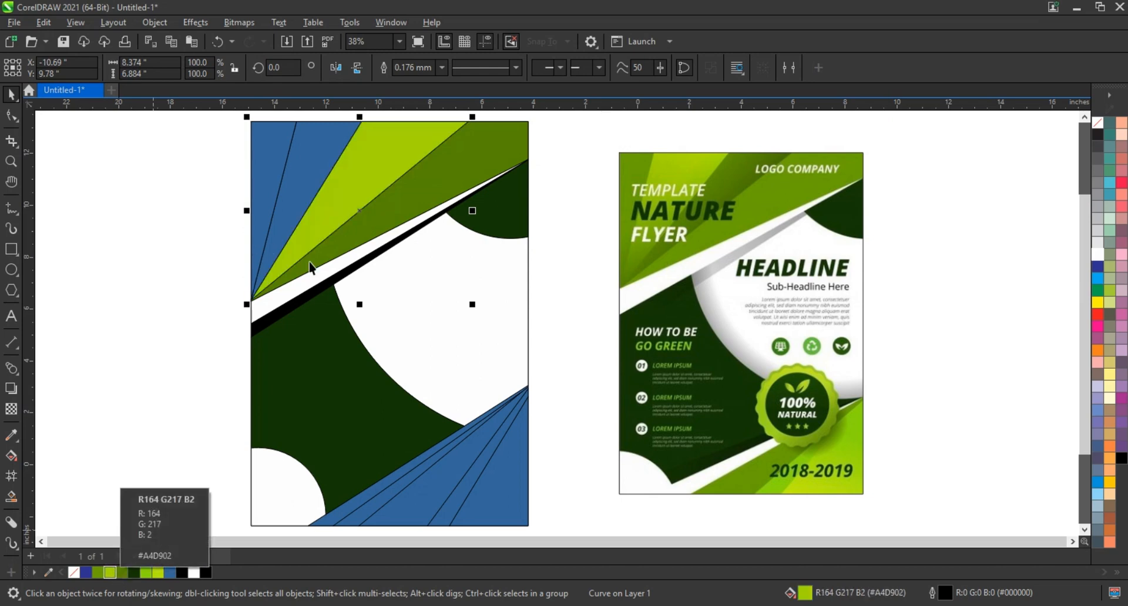
{"action": "left_click", "coordinate": [122, 573]}
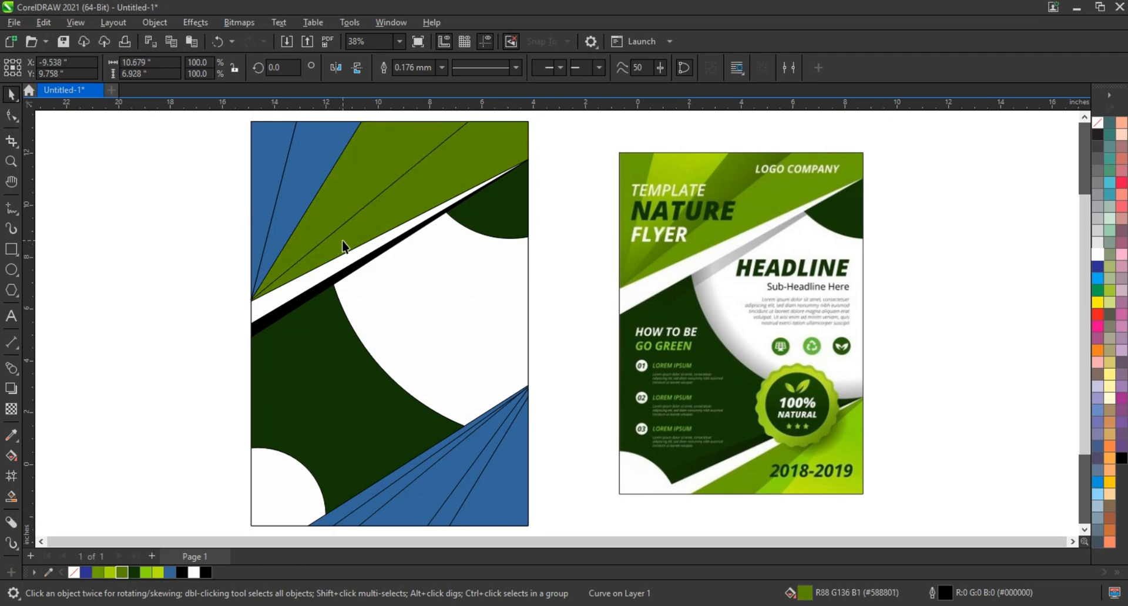
Step: Apply a linear fountain fill to the upper fan's rightmost wedge, from olive green near the apex to lime #A4D902 at the upper right
{"action": "key", "text": "g"}
{"action": "left_click_drag", "start_coordinate": [310, 266], "coordinate": [434, 175]}
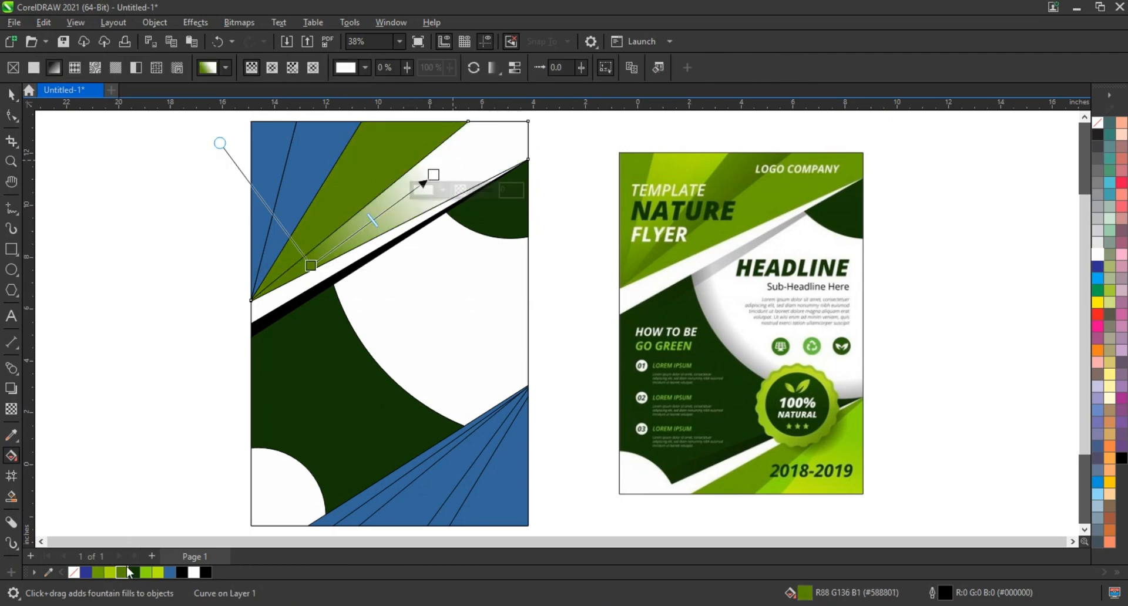
{"action": "left_click_drag", "start_coordinate": [112, 573], "coordinate": [435, 176]}
{"action": "left_click_drag", "start_coordinate": [434, 174], "coordinate": [474, 149]}
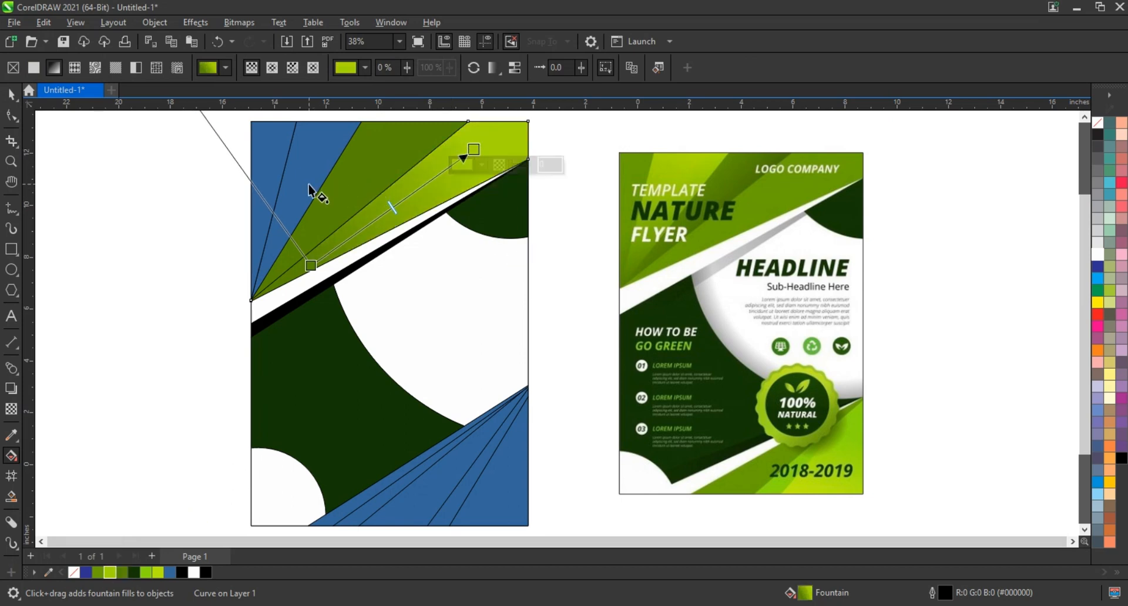
Step: Give the upper fan's second wedge from the left a linear fountain fill from medium green at the top to bright green at the apex
{"action": "left_click", "coordinate": [311, 189]}
{"action": "left_click_drag", "start_coordinate": [101, 574], "coordinate": [290, 188]}
{"action": "left_click_drag", "start_coordinate": [318, 154], "coordinate": [270, 298]}
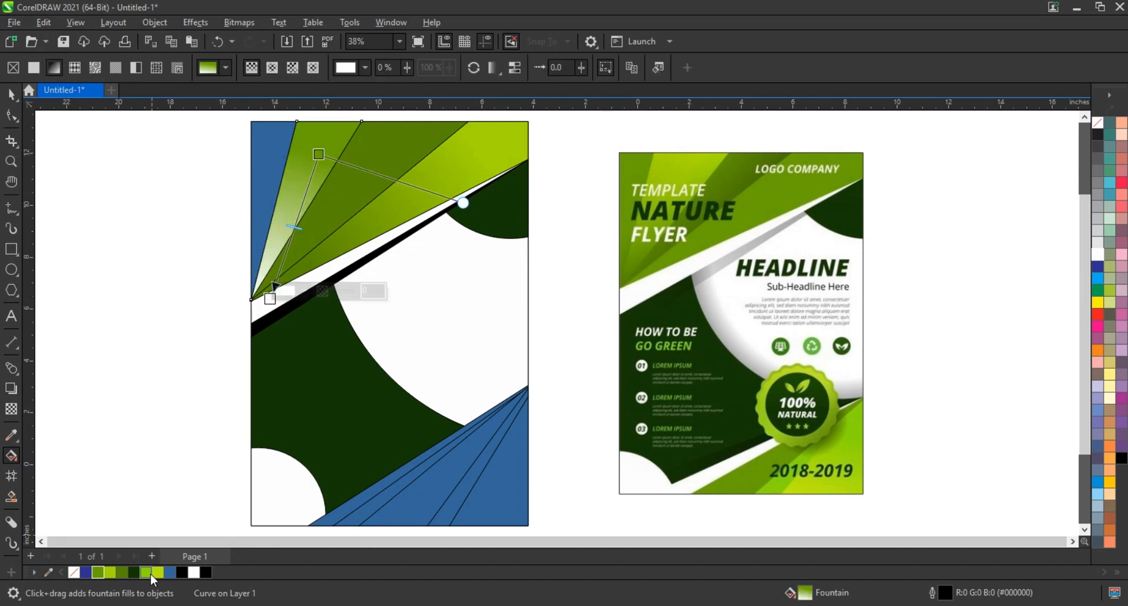
{"action": "left_click_drag", "start_coordinate": [151, 574], "coordinate": [270, 300]}
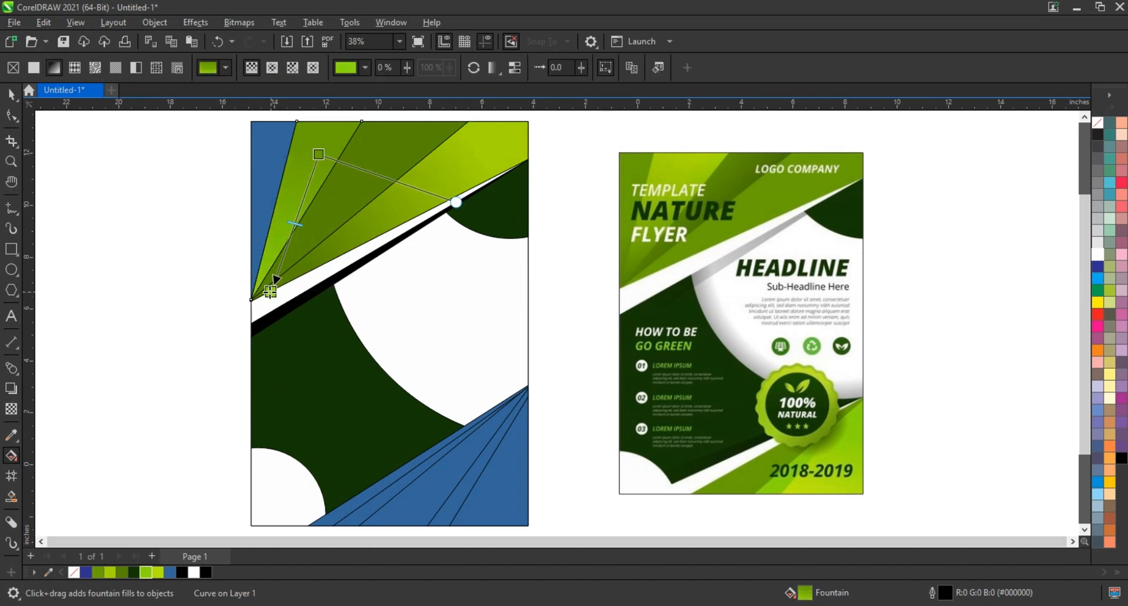
Step: Give the upper fan's leftmost wedge a linear fountain fill from olive green near the apex to bright green at the top
{"action": "left_click", "coordinate": [264, 194]}
{"action": "left_click_drag", "start_coordinate": [122, 573], "coordinate": [295, 149]}
{"action": "left_click_drag", "start_coordinate": [142, 573], "coordinate": [316, 124]}
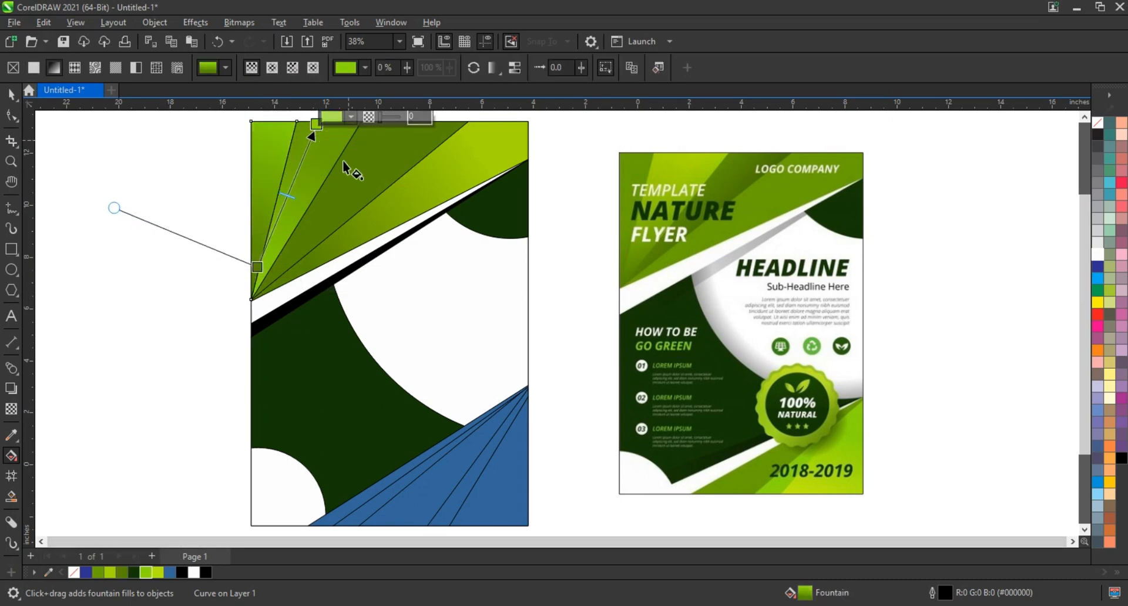
Step: Fill the thin black diagonal strip below the upper fan with light gray
{"action": "left_click", "coordinate": [11, 96]}
{"action": "left_click", "coordinate": [88, 247]}
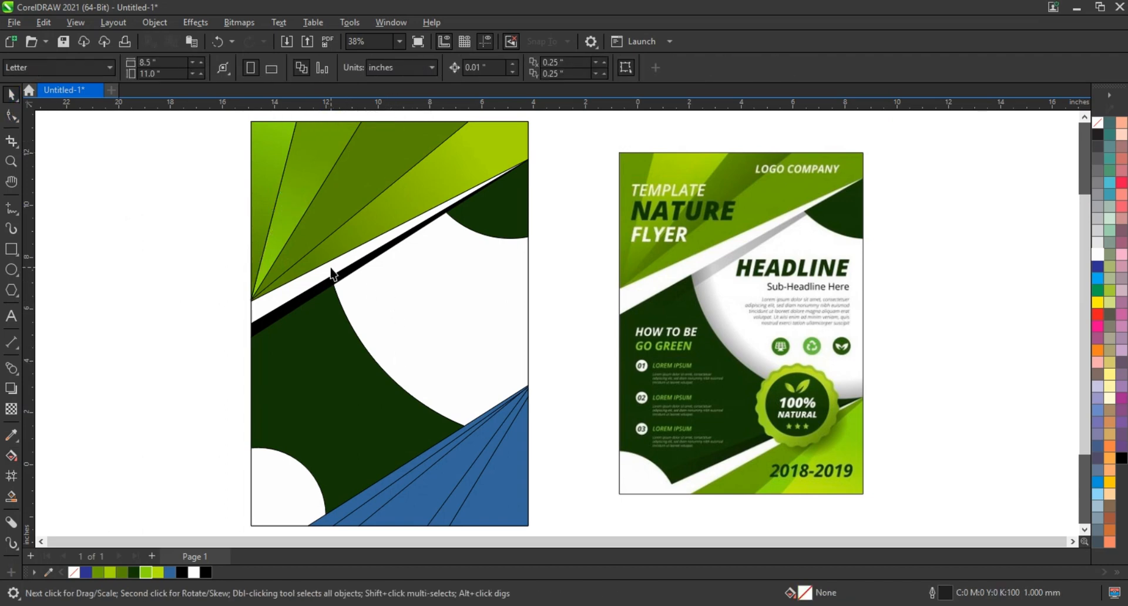
{"action": "left_click", "coordinate": [323, 294]}
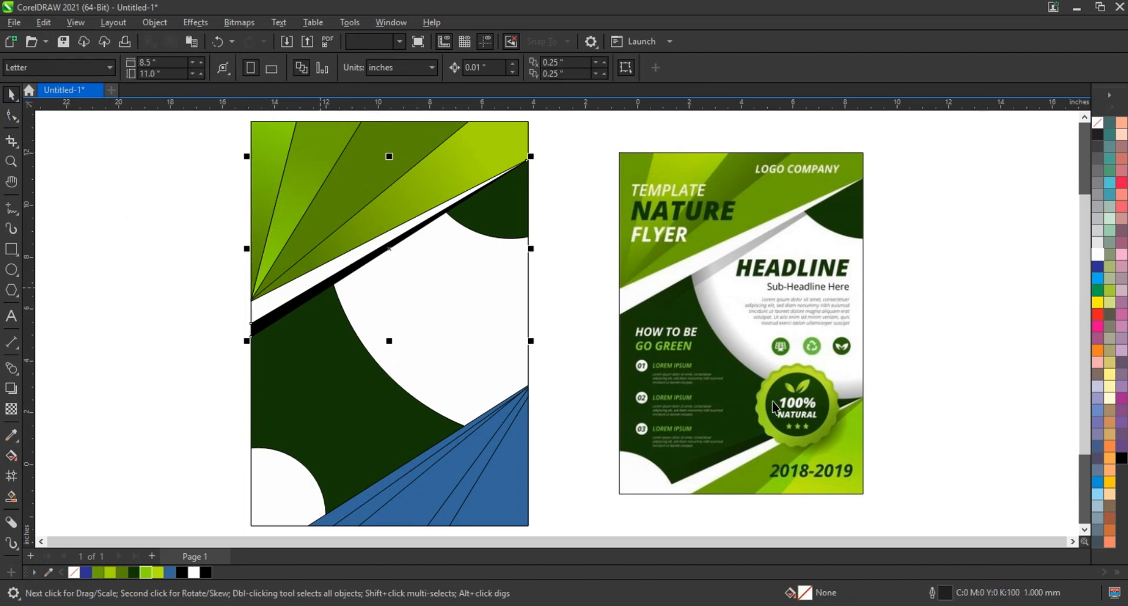
{"action": "left_click", "coordinate": [1109, 289]}
Step: Fill the lower fan's leftmost wedge with dark green #143905 and the wedge beside it with white
{"action": "left_click", "coordinate": [400, 477]}
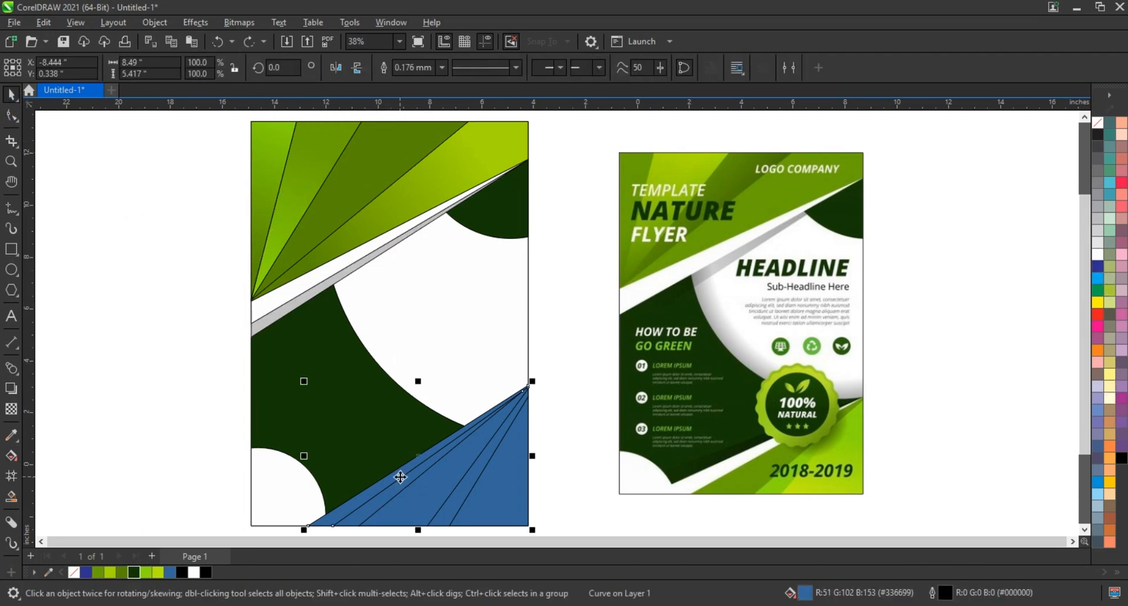
{"action": "left_click", "coordinate": [139, 576]}
{"action": "left_click", "coordinate": [403, 488]}
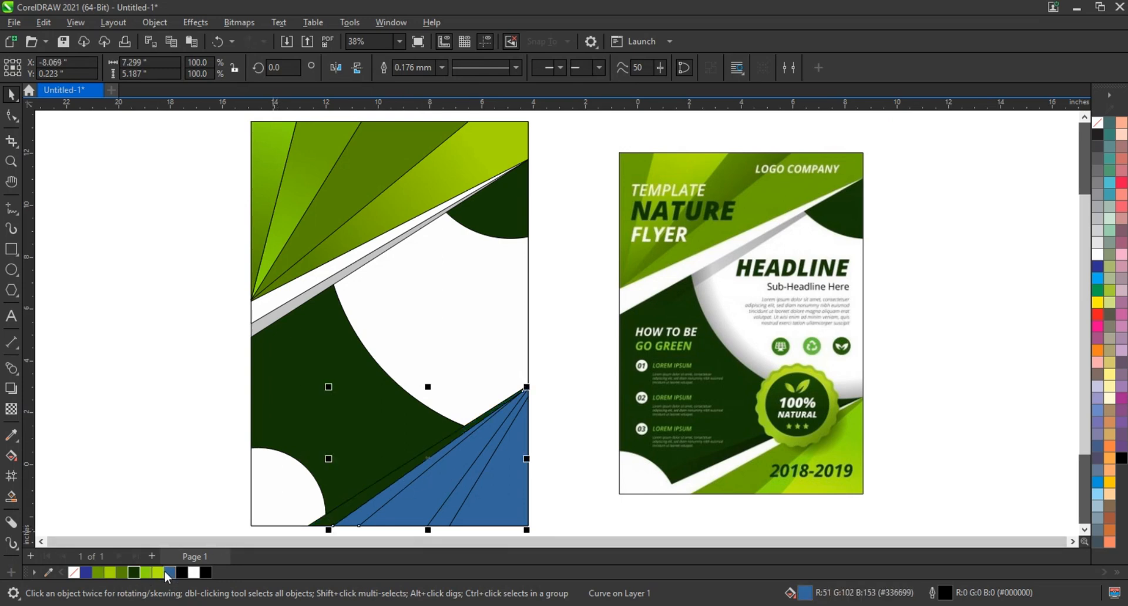
{"action": "left_click", "coordinate": [193, 573]}
Step: Copy only the fill of the upper fan's solid olive wedge onto the lower fan's three remaining blue wedges
{"action": "left_click", "coordinate": [465, 509]}
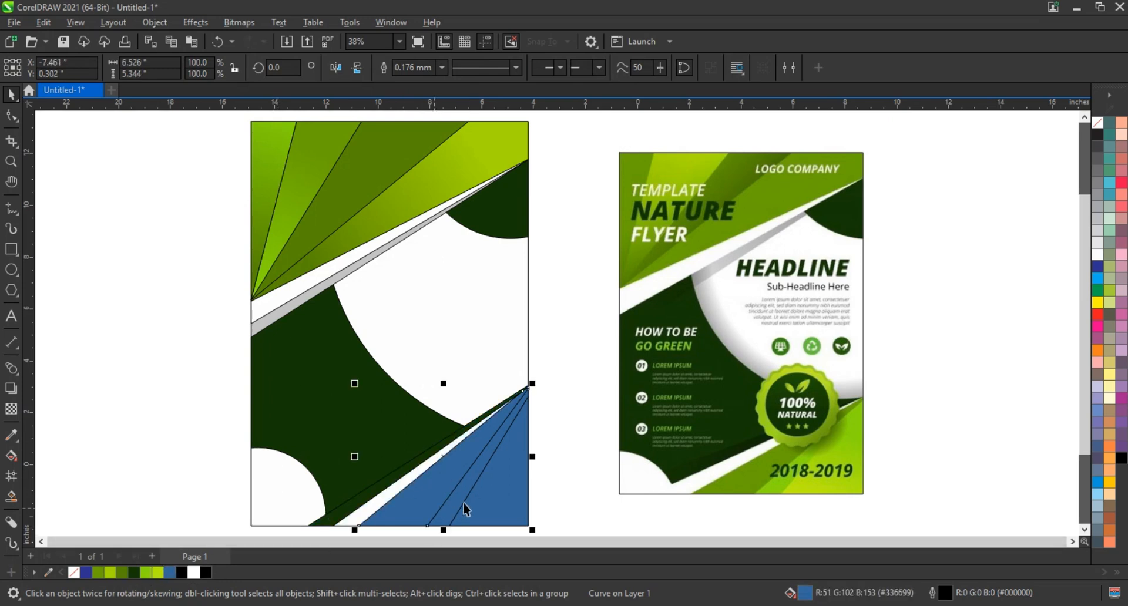
{"action": "left_click", "coordinate": [487, 508], "text": "shift"}
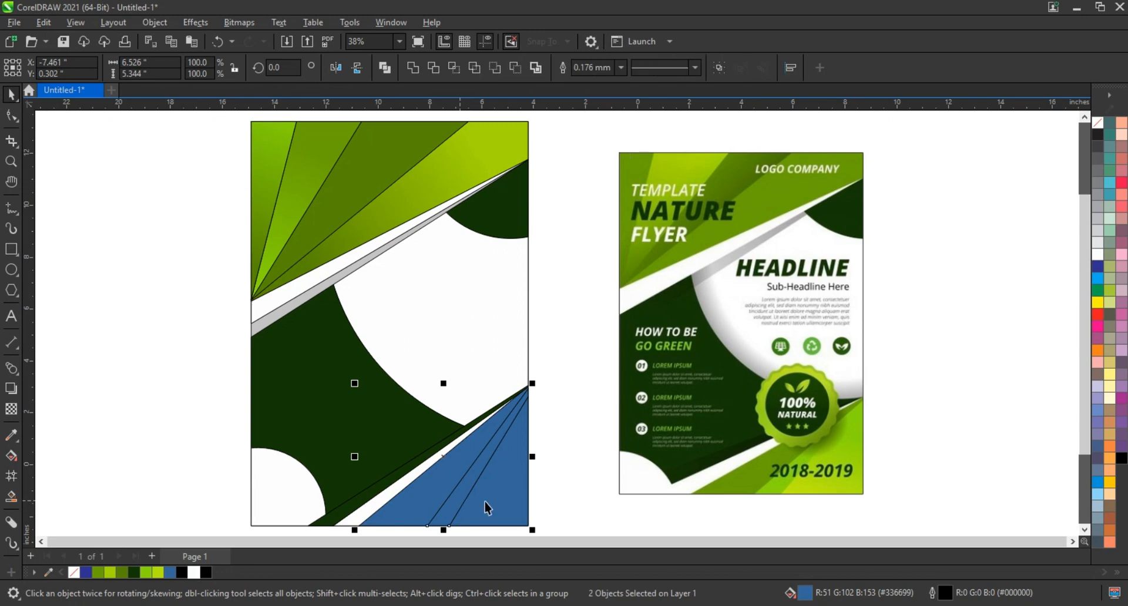
{"action": "left_click", "coordinate": [44, 22]}
{"action": "left_click", "coordinate": [88, 122]}
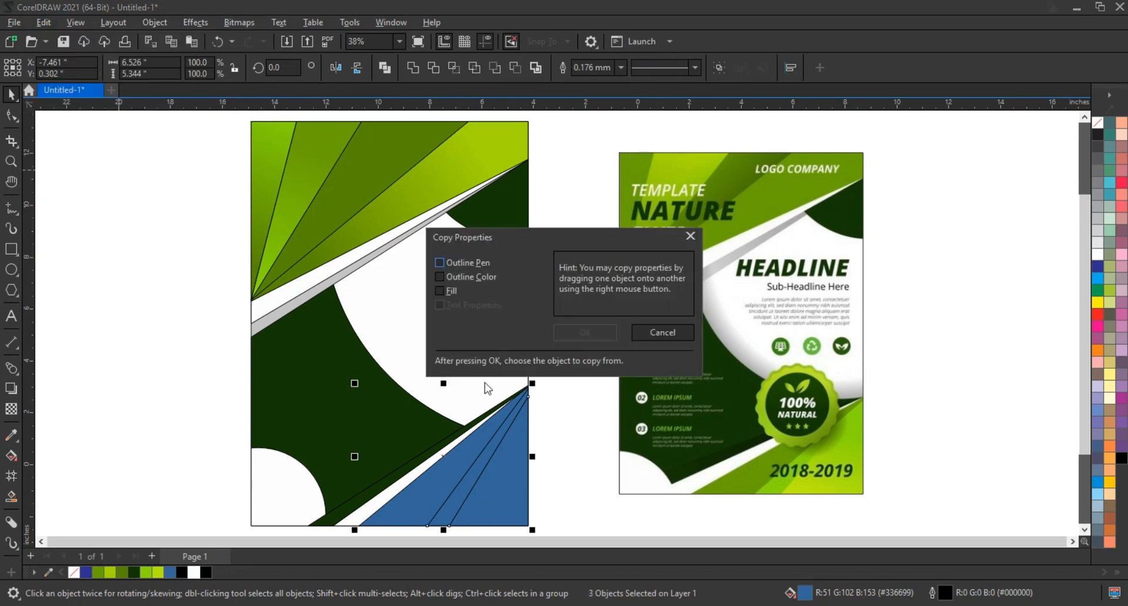
{"action": "left_click", "coordinate": [439, 291]}
{"action": "key", "text": "Return"}
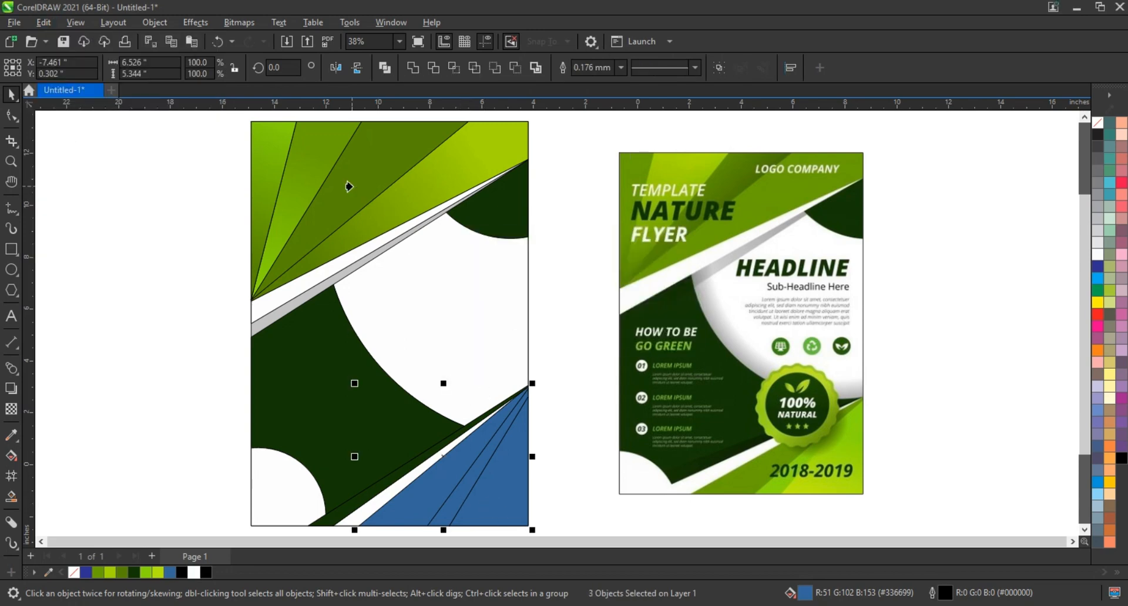
{"action": "left_click", "coordinate": [348, 186]}
Step: Give the lower fan's rightmost wedge a linear fountain fill from olive green near the apex to lime at the bottom
{"action": "key", "text": "g"}
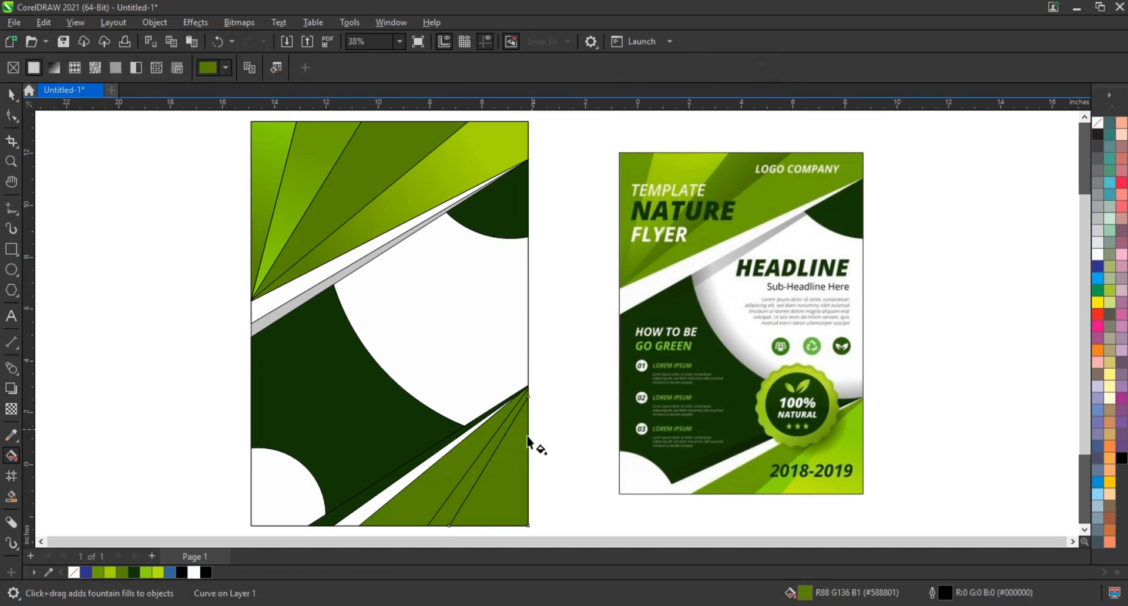
{"action": "left_click_drag", "start_coordinate": [531, 430], "coordinate": [496, 501]}
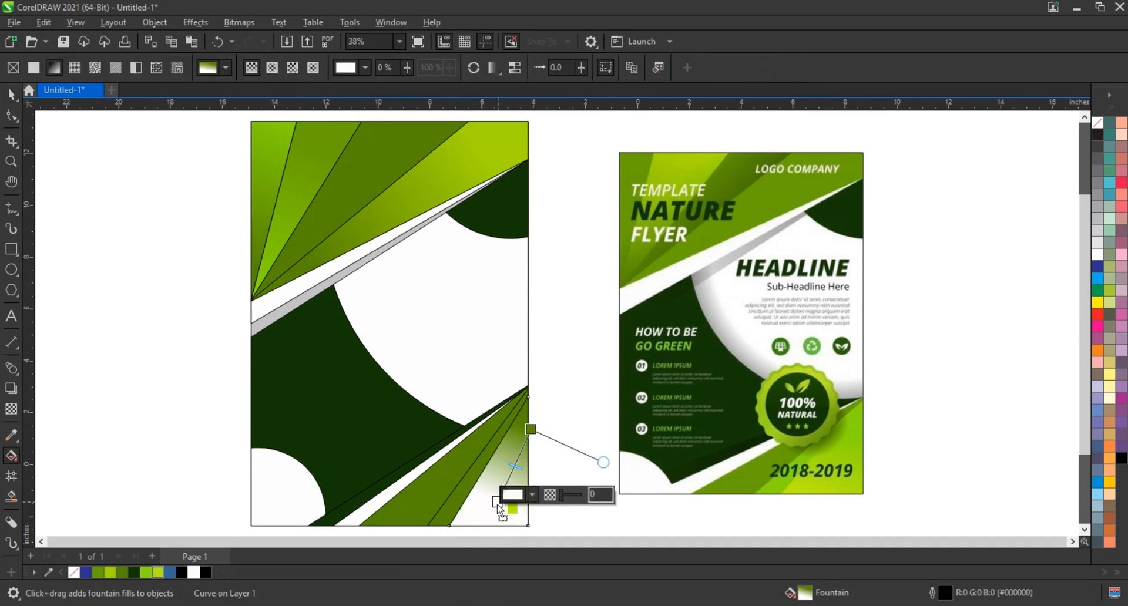
{"action": "left_click", "coordinate": [149, 572]}
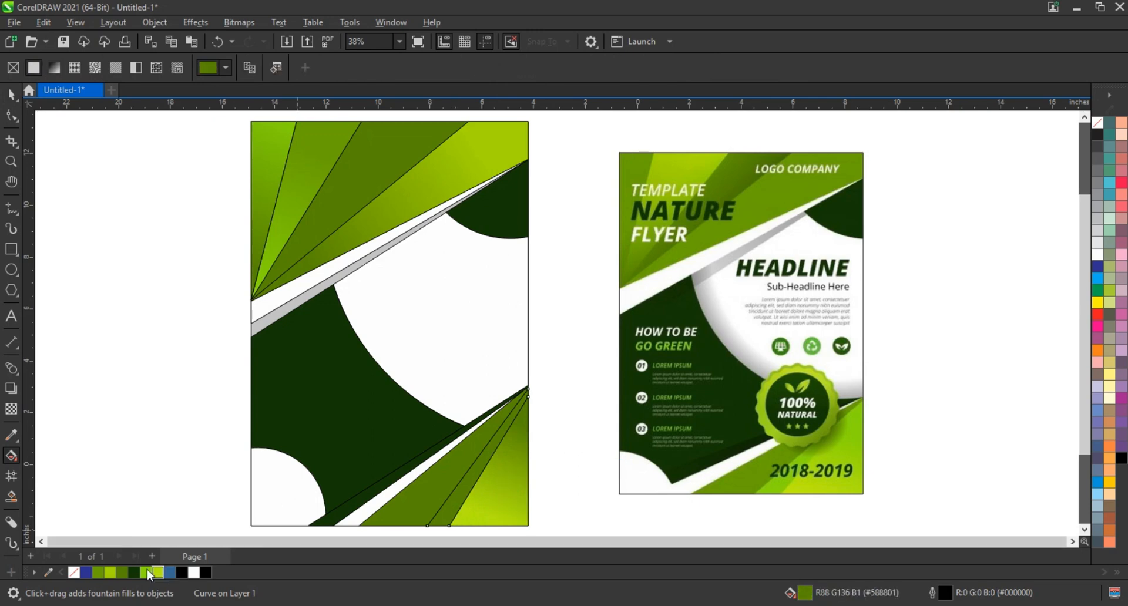
Step: Give the lower fan's left olive wedge a linear fountain fill from olive green at the bottom to bright green #89DB0C at the apex
{"action": "left_click", "coordinate": [145, 573]}
{"action": "left_click_drag", "start_coordinate": [381, 523], "coordinate": [480, 438]}
{"action": "left_click_drag", "start_coordinate": [146, 573], "coordinate": [522, 391]}
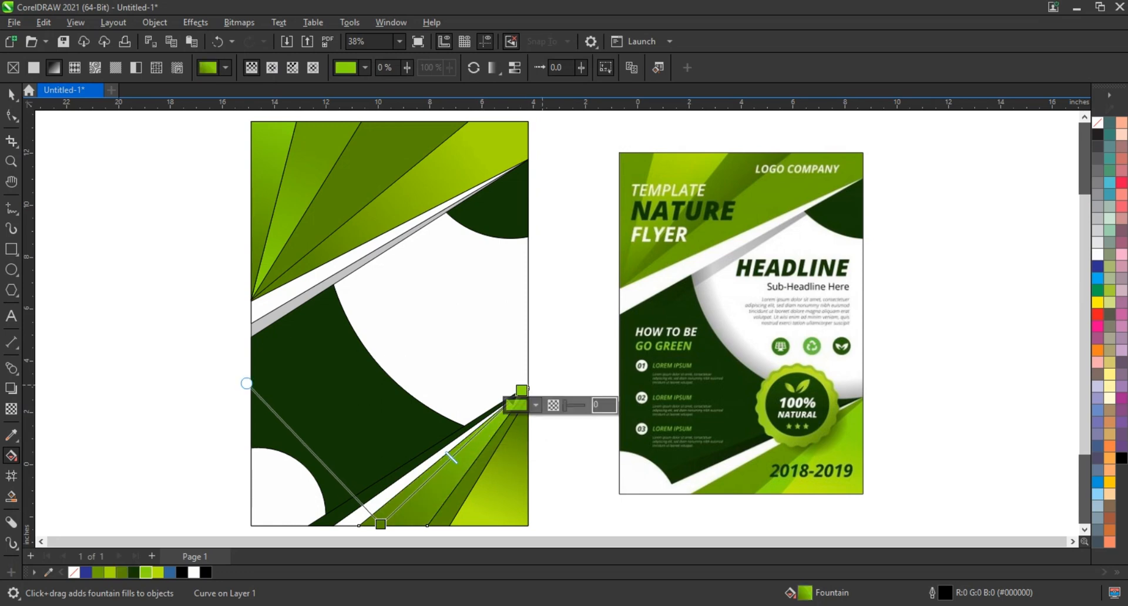
{"action": "key", "text": "space"}
{"action": "left_click", "coordinate": [320, 322]}
{"action": "scroll", "coordinate": [322, 322], "scroll_direction": "down", "scroll_amount": 2}
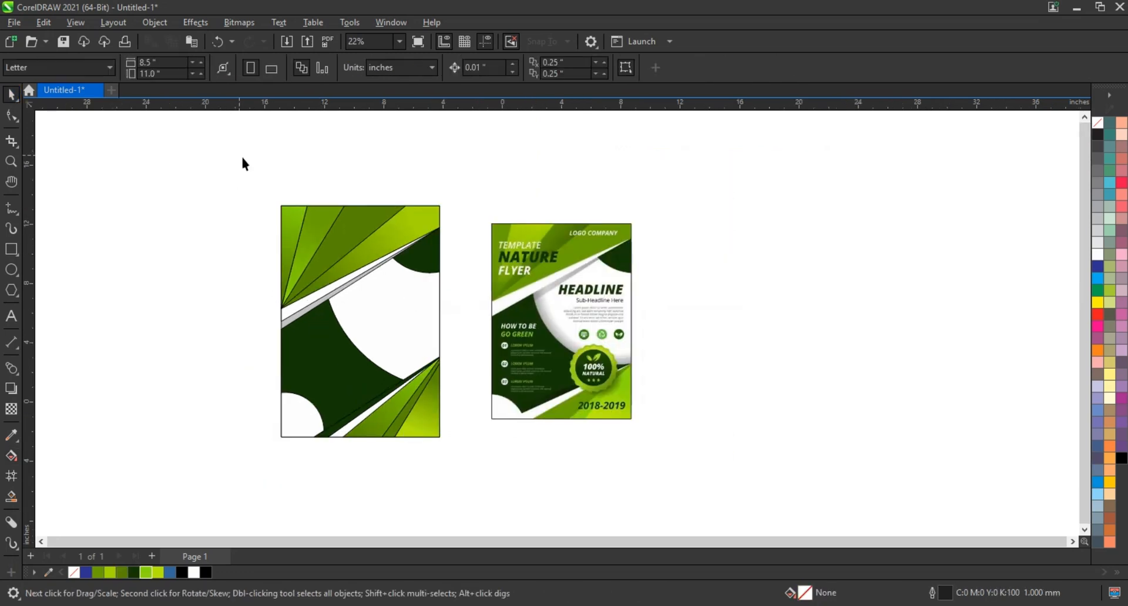
{"action": "left_click_drag", "start_coordinate": [240, 155], "coordinate": [456, 460]}
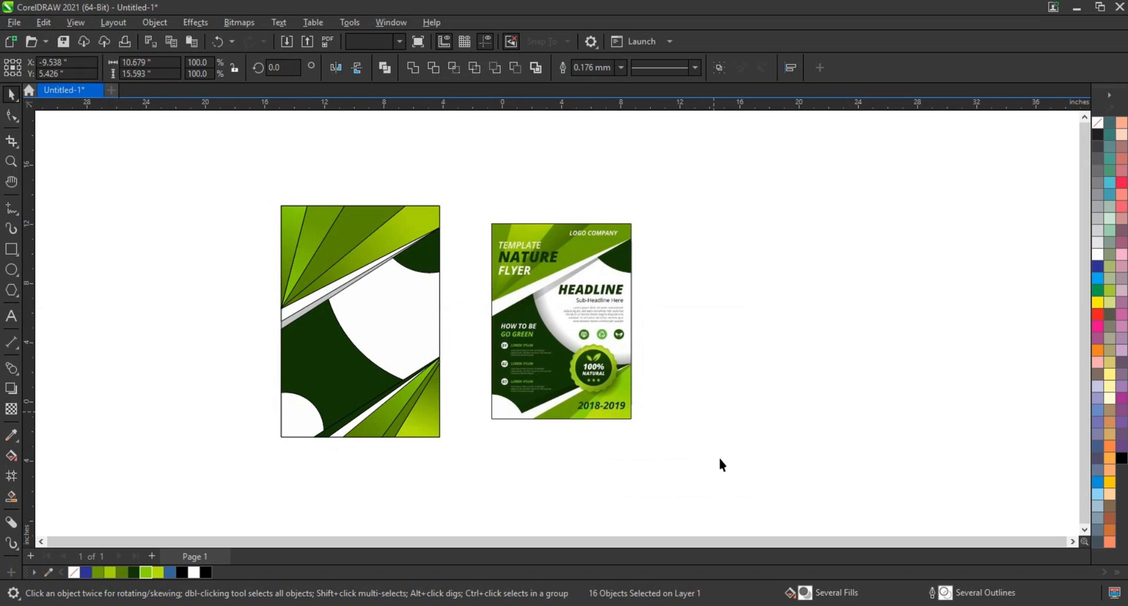
{"action": "left_click_drag", "start_coordinate": [719, 462], "coordinate": [208, 166]}
{"action": "key", "text": "shift+F2"}
Step: Try a Multiply drop shadow with opacity 63 and feather 15 on the two dark green shapes
{"action": "left_click", "coordinate": [384, 378]}
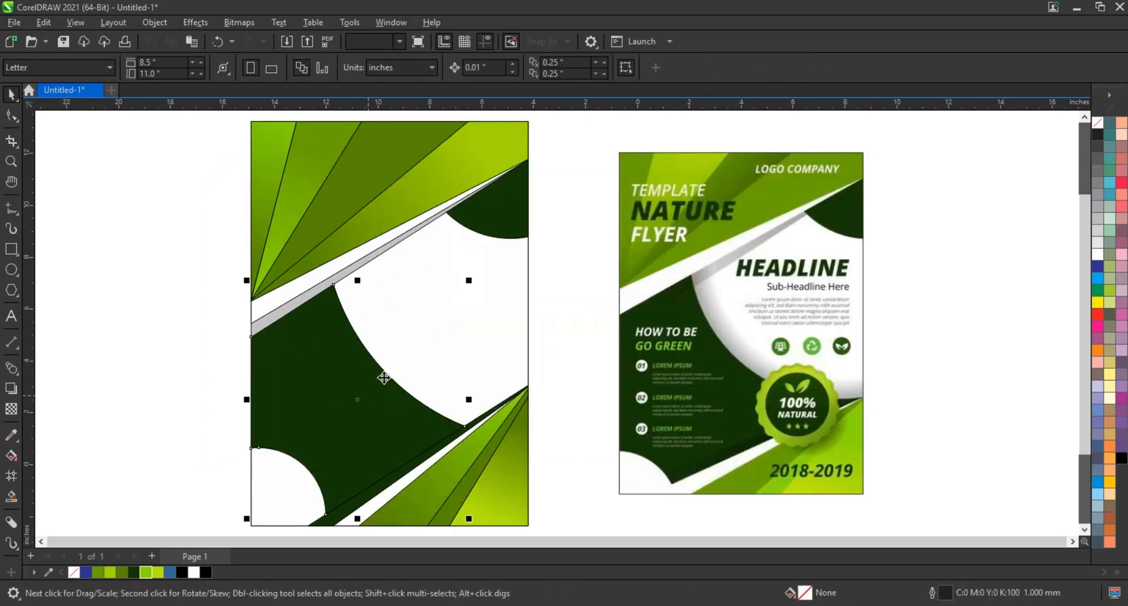
{"action": "left_click", "coordinate": [484, 224], "text": "shift"}
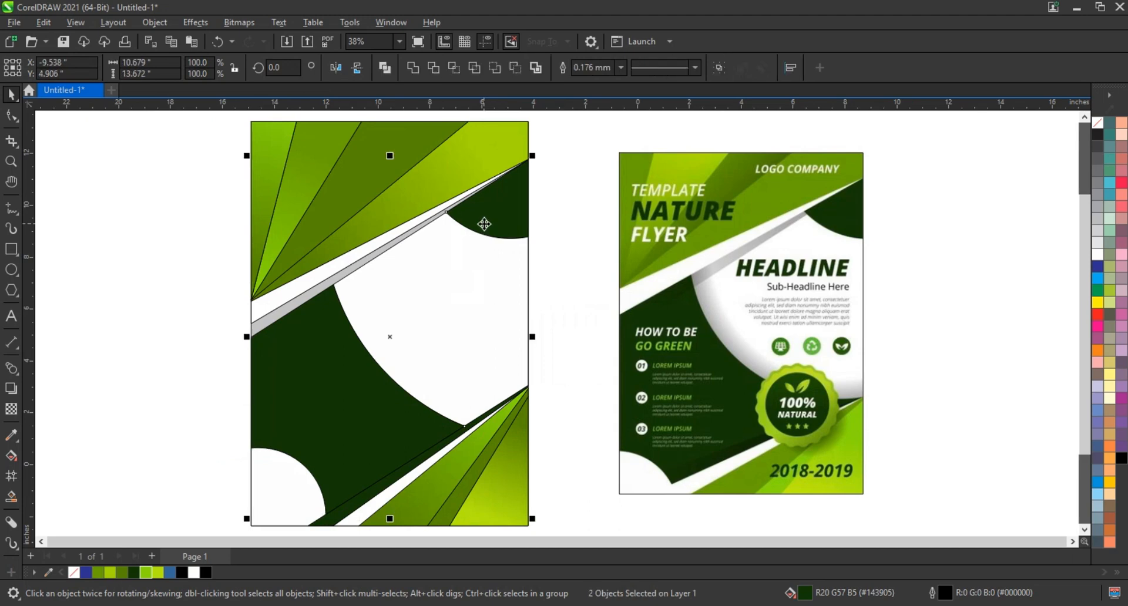
{"action": "left_click", "coordinate": [12, 389]}
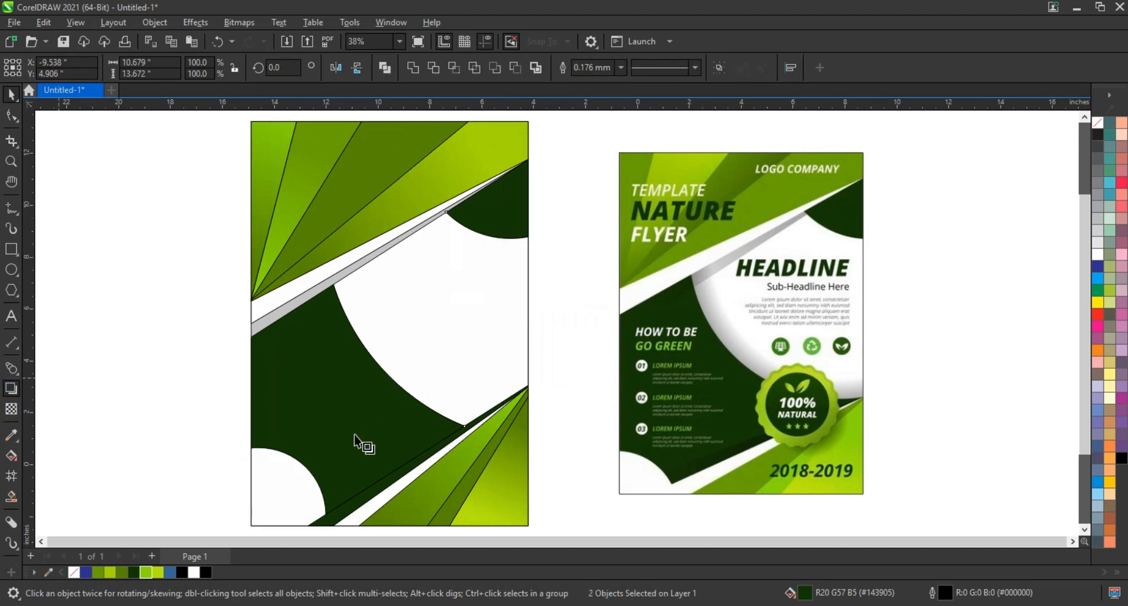
{"action": "left_click_drag", "start_coordinate": [334, 428], "coordinate": [344, 404]}
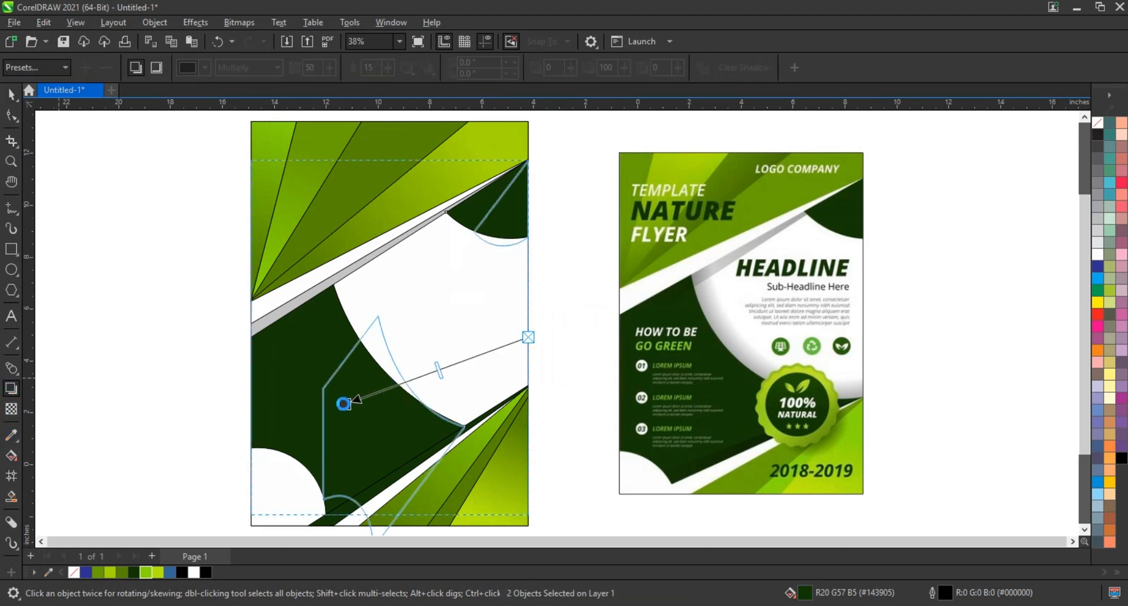
{"action": "key", "text": "ctrl+z"}
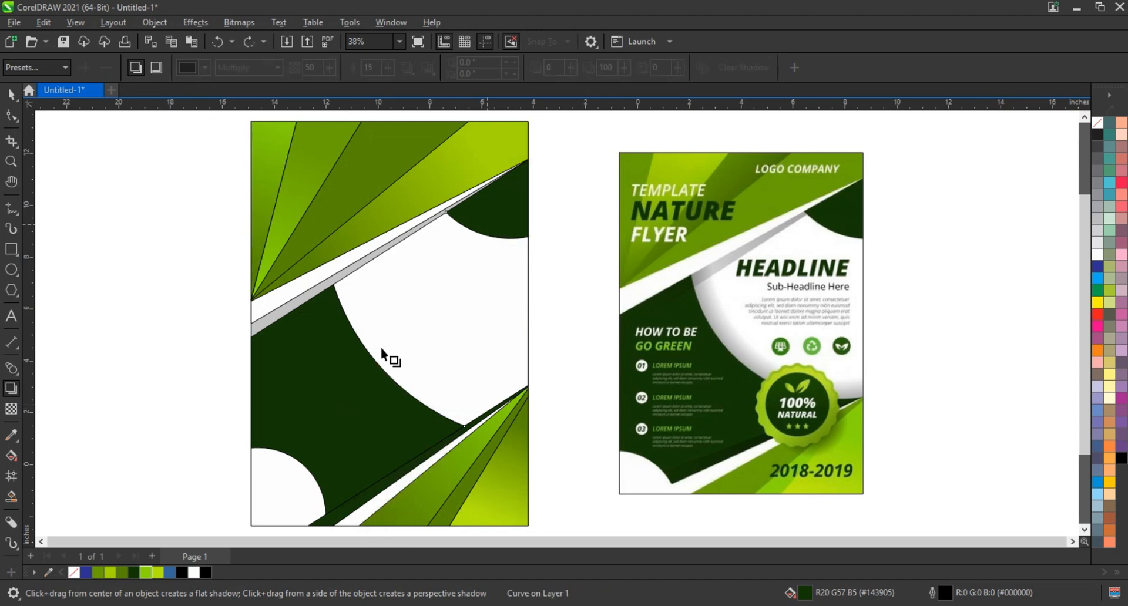
{"action": "left_click_drag", "start_coordinate": [381, 347], "coordinate": [386, 513]}
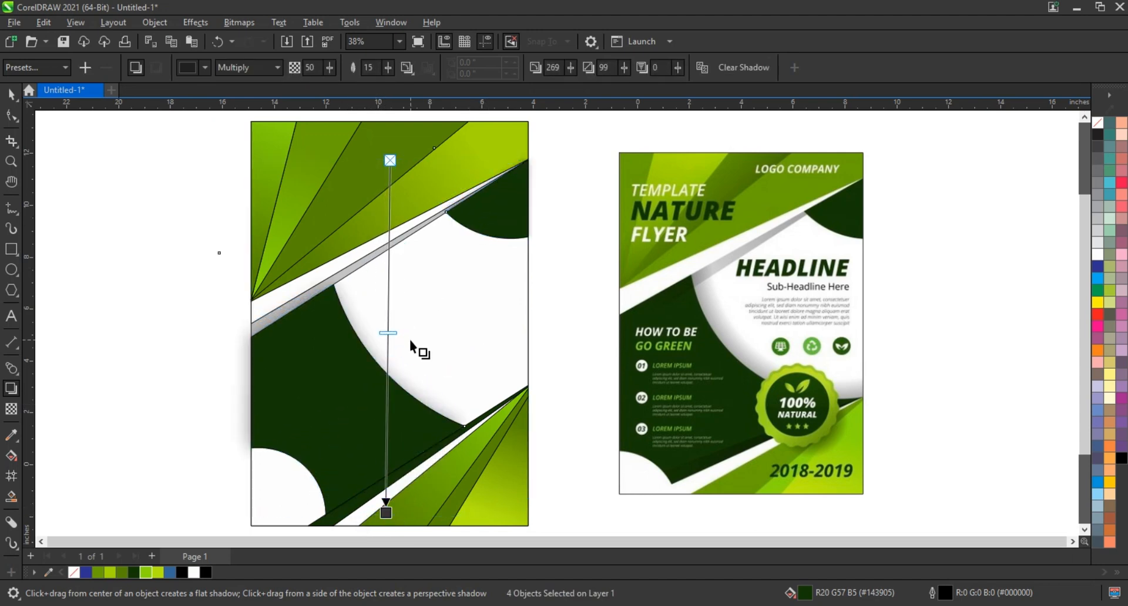
{"action": "left_click_drag", "start_coordinate": [387, 333], "coordinate": [387, 377]}
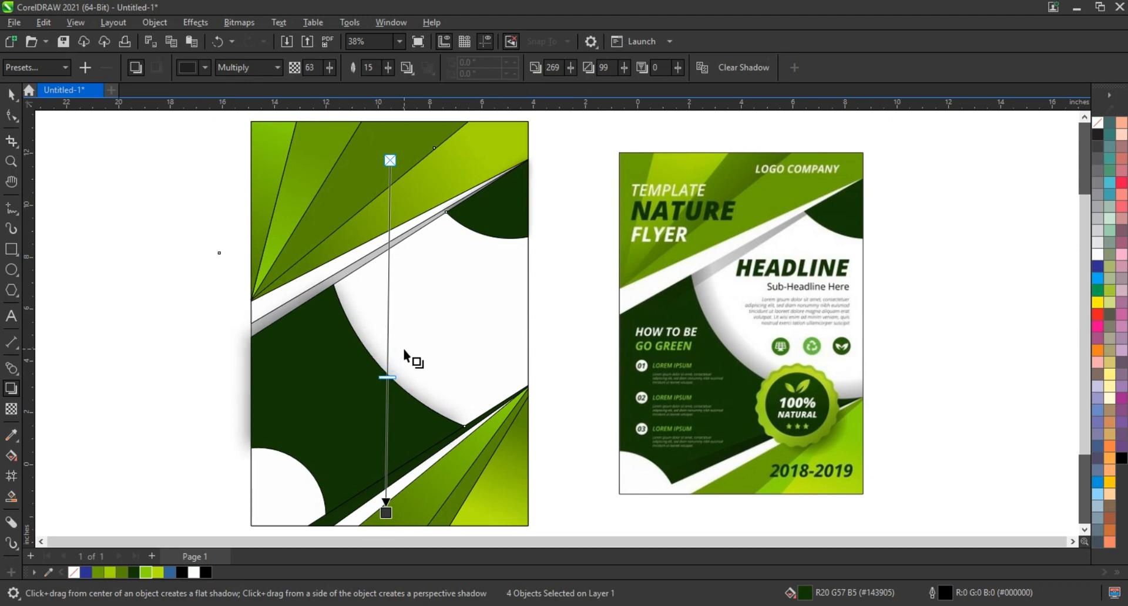
{"action": "left_click", "coordinate": [12, 95]}
{"action": "left_click", "coordinate": [479, 292]}
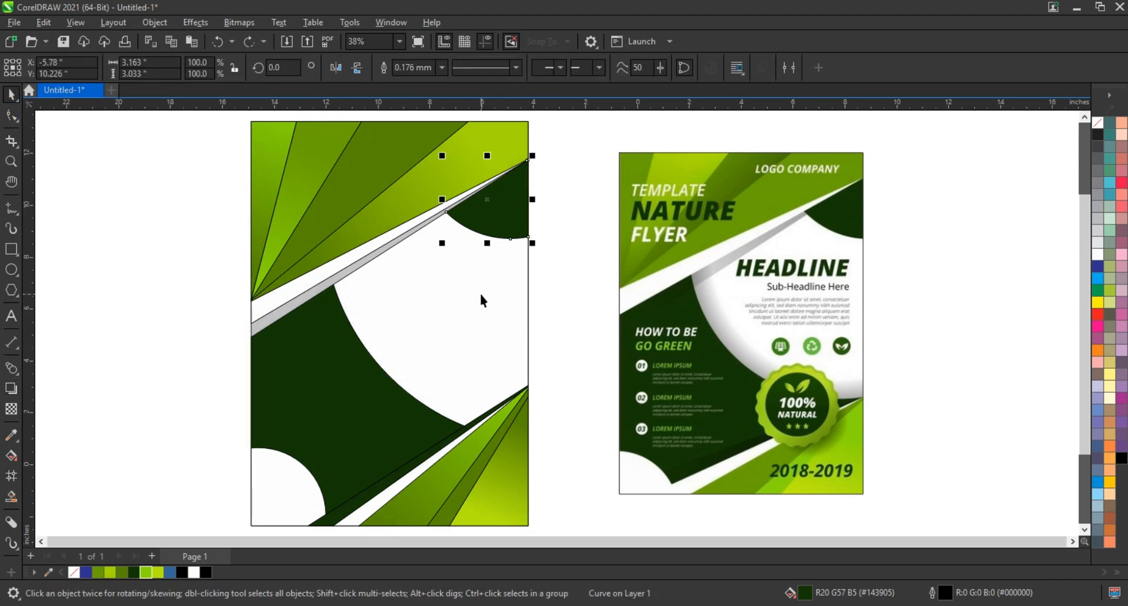
{"action": "left_click", "coordinate": [411, 372]}
{"action": "scroll", "coordinate": [416, 364], "scroll_direction": "down", "scroll_amount": 3}
{"action": "left_click_drag", "start_coordinate": [216, 185], "coordinate": [743, 485]}
{"action": "left_click", "coordinate": [167, 376]}
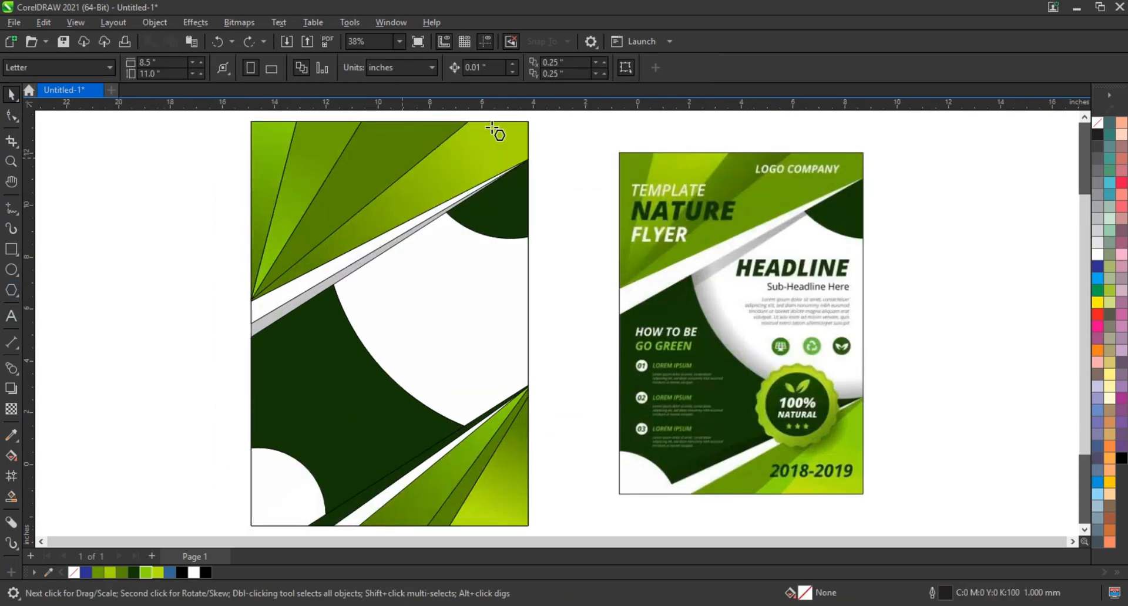
Step: Draw a regular 20-sided polygon about 5 inches across over the flyer and pull its nodes outward into a serrated outline
{"action": "key", "text": "y"}
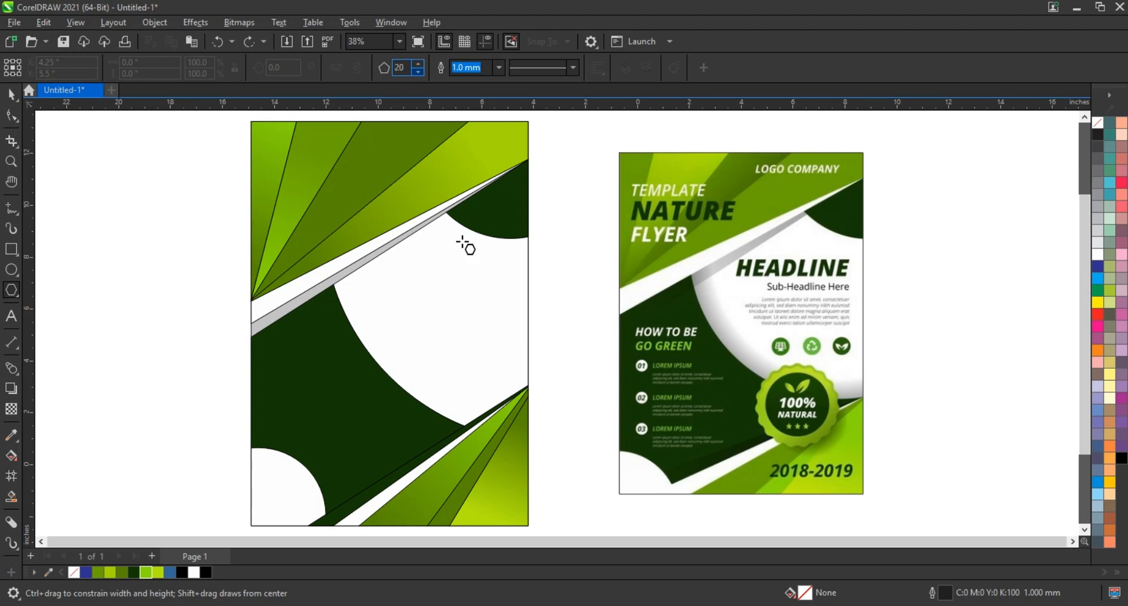
{"action": "left_click_drag", "start_coordinate": [403, 280], "coordinate": [464, 348]}
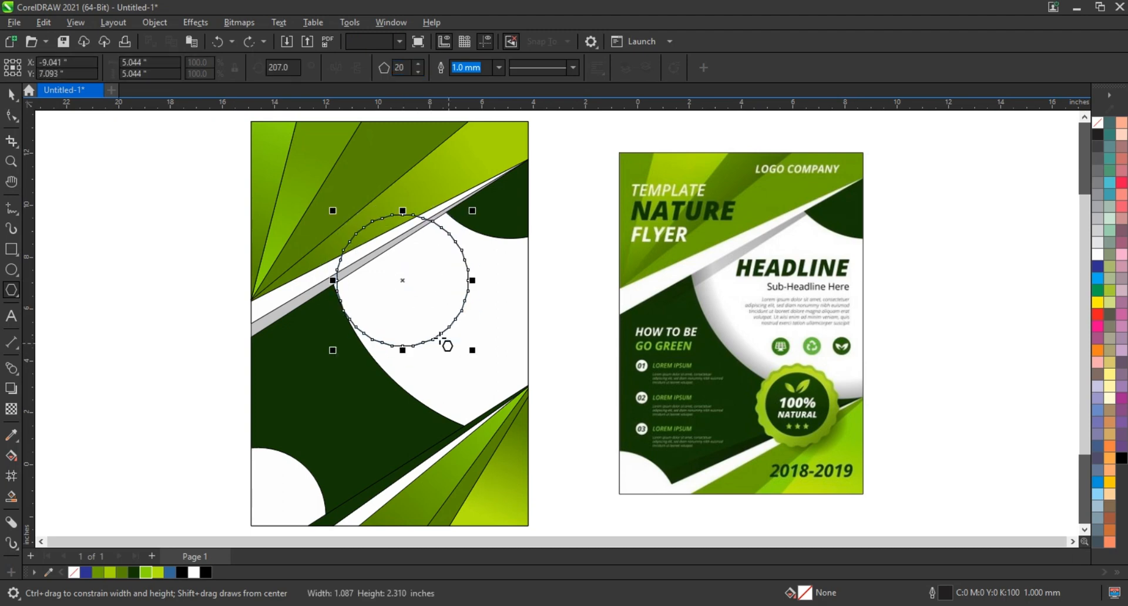
{"action": "left_click", "coordinate": [10, 116]}
{"action": "left_click_drag", "start_coordinate": [385, 223], "coordinate": [381, 208]}
Step: Move the serrated shape to the flyer's lower right, over the lower fan's apex area, and scale it down to about 3.8 inches
{"action": "left_click", "coordinate": [10, 96]}
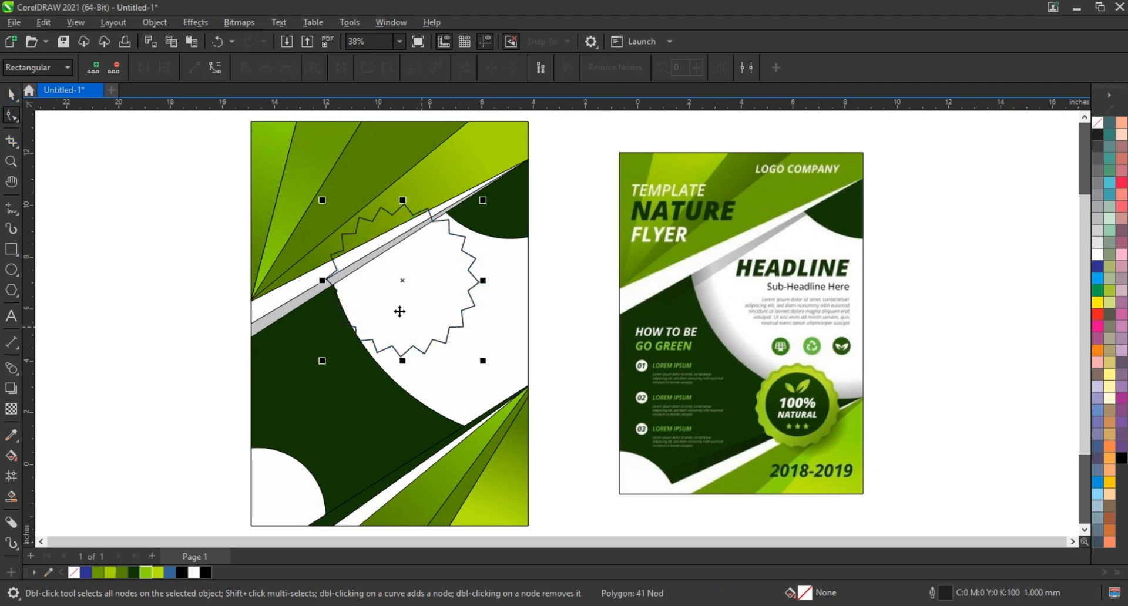
{"action": "left_click_drag", "start_coordinate": [398, 315], "coordinate": [441, 453]}
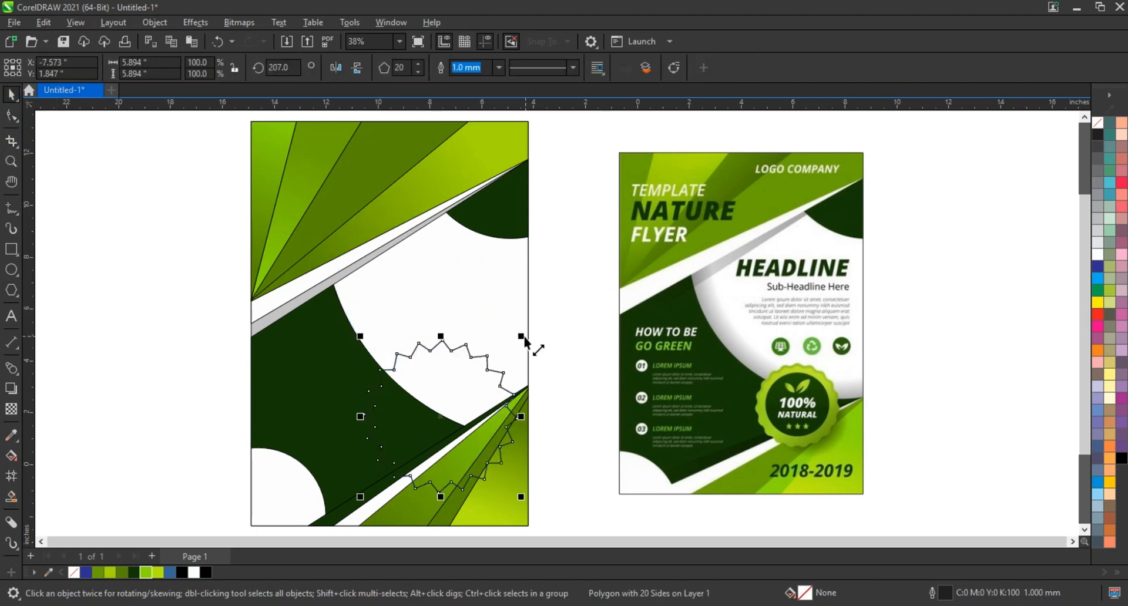
{"action": "left_click_drag", "start_coordinate": [520, 337], "coordinate": [464, 395]}
Step: Round all corners of the serrated badge shape with a 0.16-inch fillet
{"action": "left_click", "coordinate": [327, 42]}
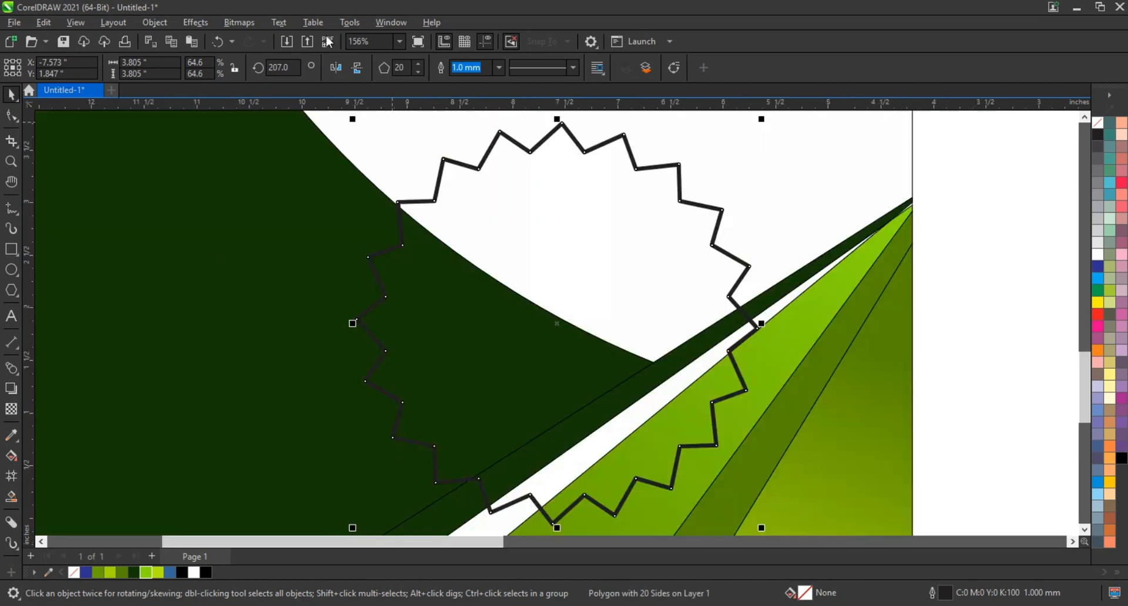
{"action": "left_click", "coordinate": [391, 22]}
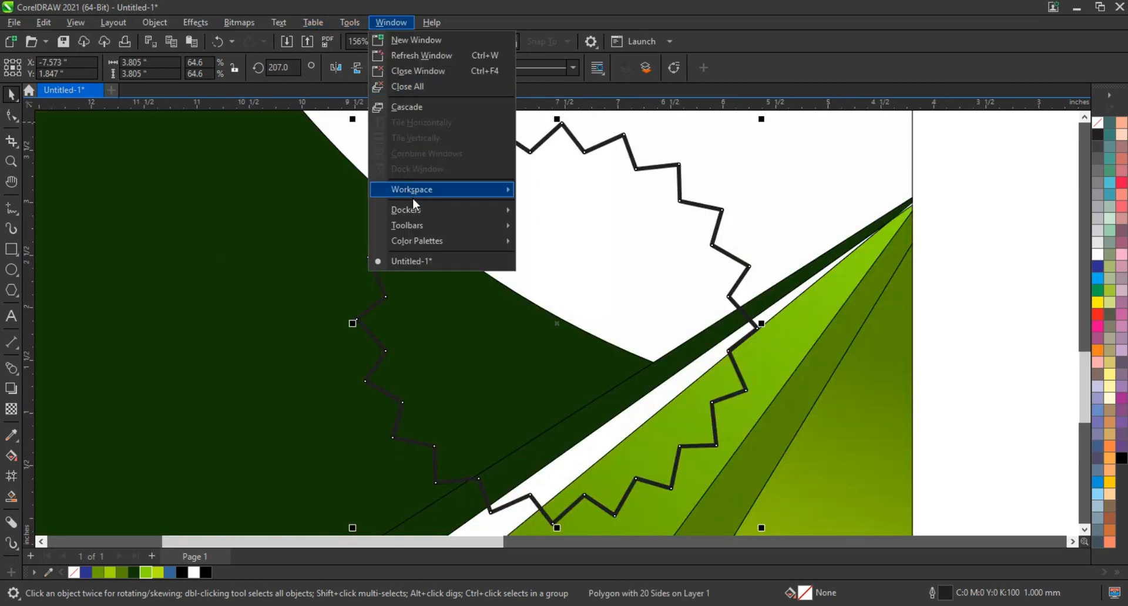
{"action": "mouse_move", "coordinate": [415, 211]}
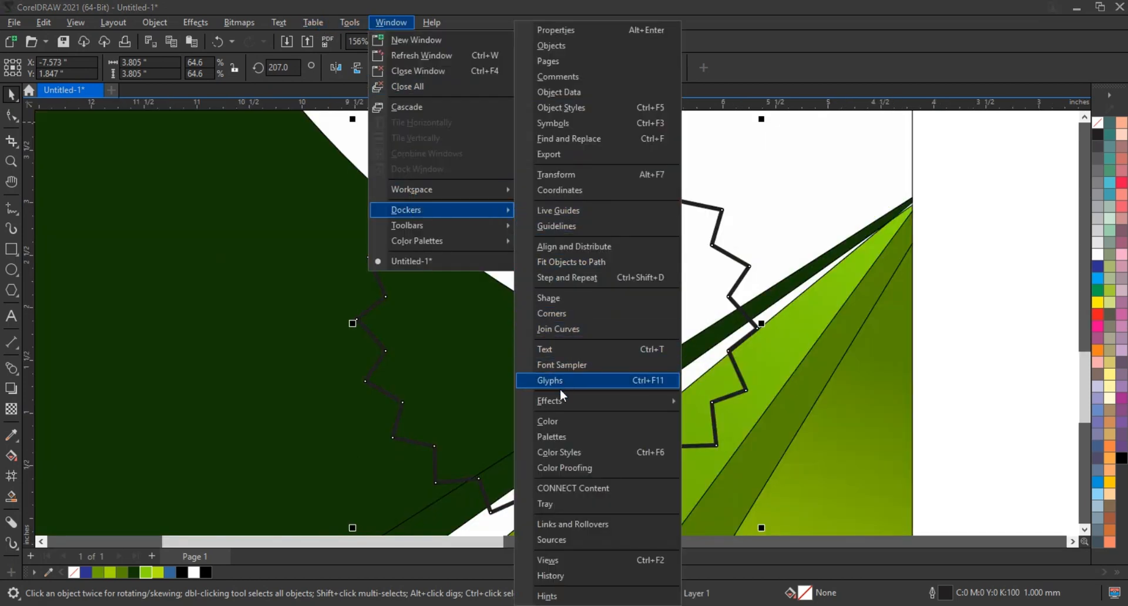
{"action": "left_click", "coordinate": [604, 313]}
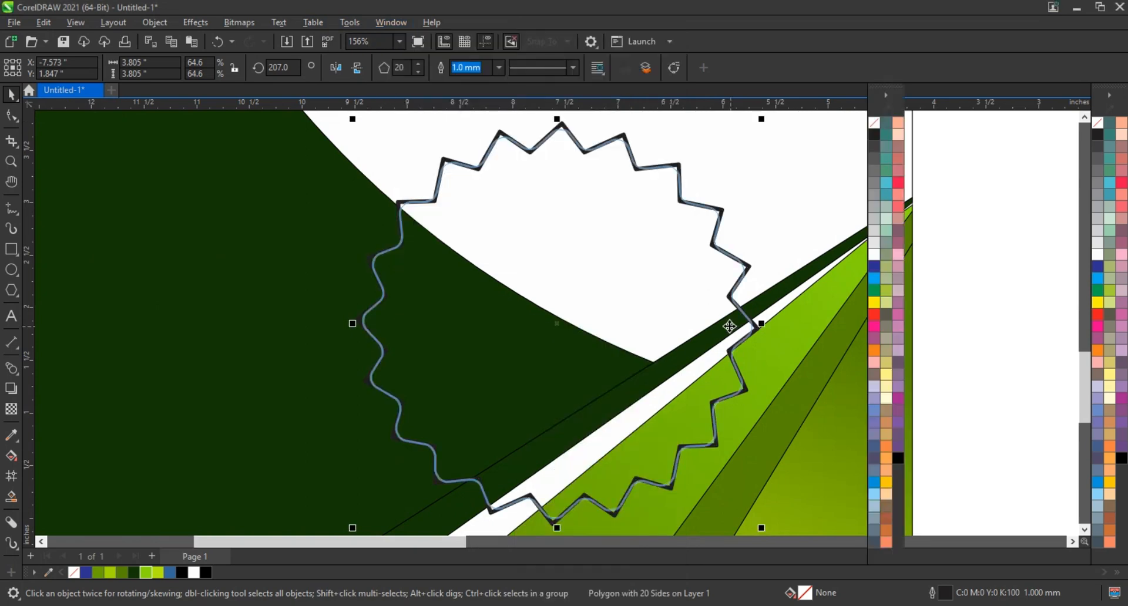
{"action": "left_click", "coordinate": [1026, 167]}
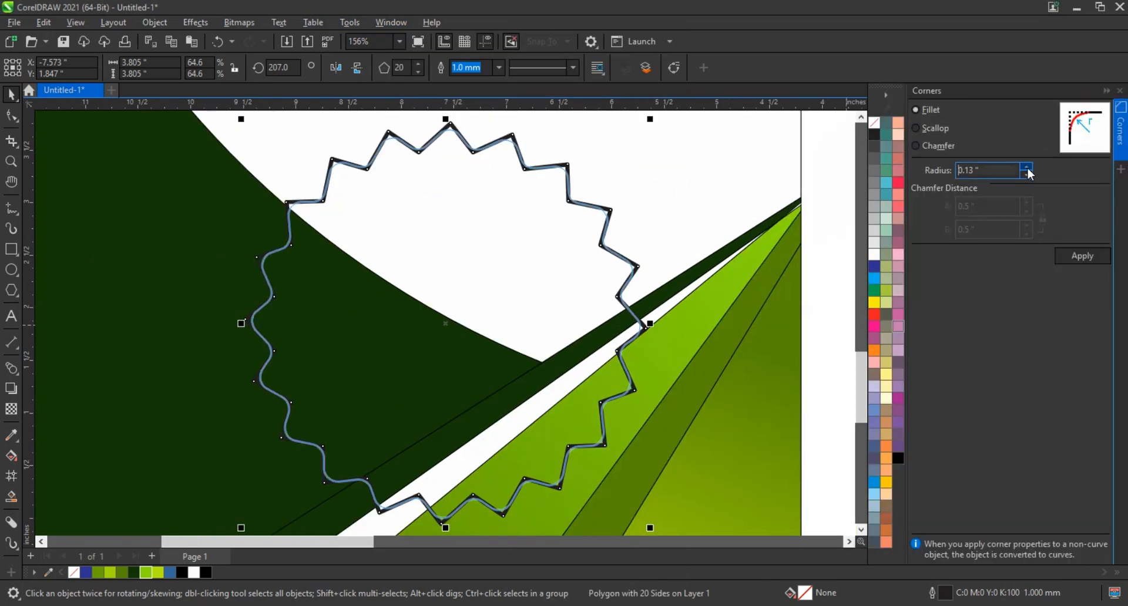
{"action": "left_click", "coordinate": [1027, 168]}
{"action": "left_click", "coordinate": [1081, 256]}
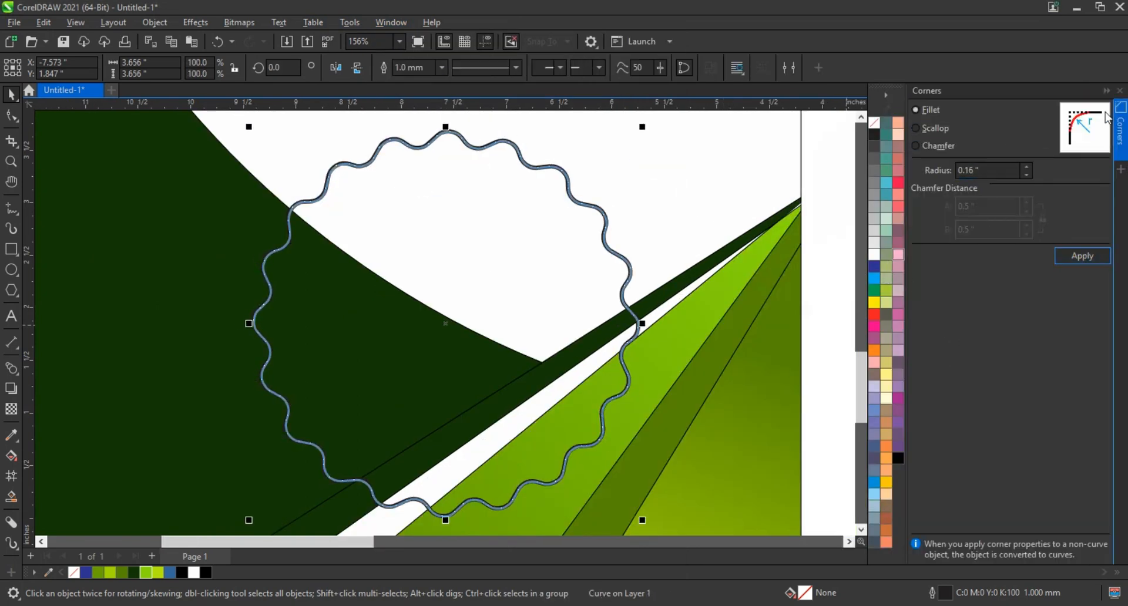
{"action": "left_click", "coordinate": [1119, 92]}
Step: Fill the scalloped badge shape with bright green #89DB0C
{"action": "scroll", "coordinate": [608, 357], "scroll_direction": "down", "scroll_amount": 5}
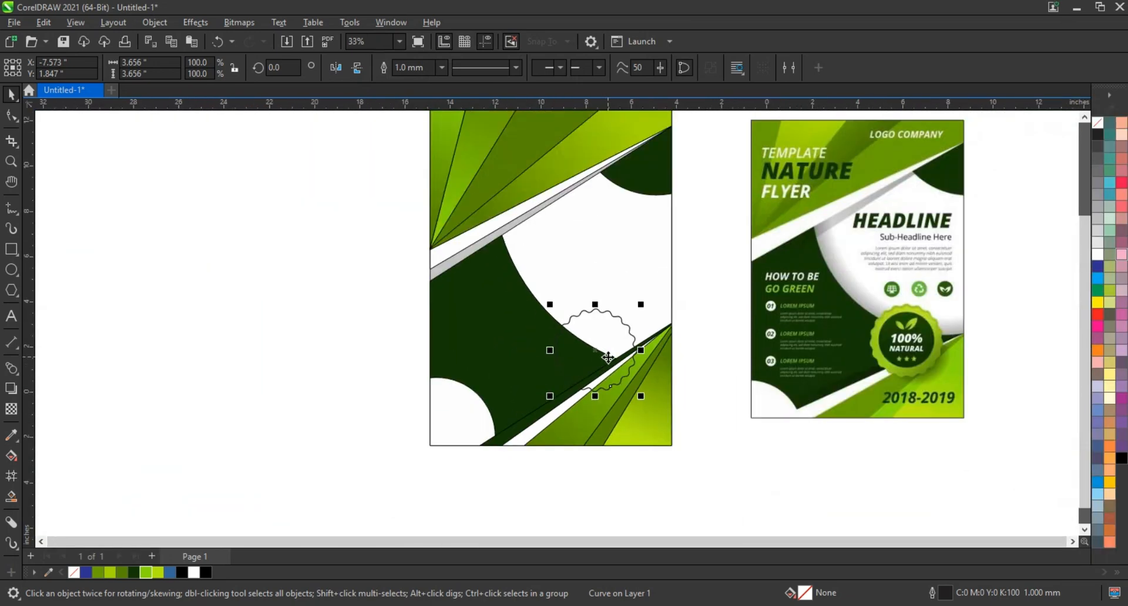
{"action": "left_click", "coordinate": [146, 574]}
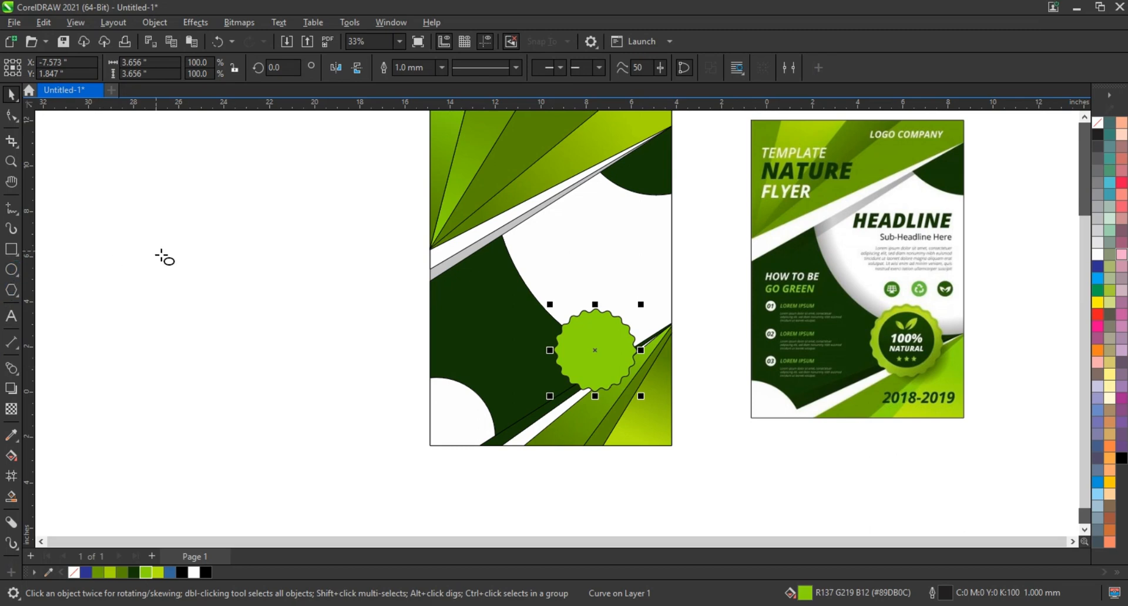
Step: Draw a circle about 3.2 inches across in the empty area beside the flyer and fill it with dark green #143905
{"action": "left_click_drag", "start_coordinate": [157, 254], "coordinate": [234, 328]}
{"action": "left_click", "coordinate": [12, 97]}
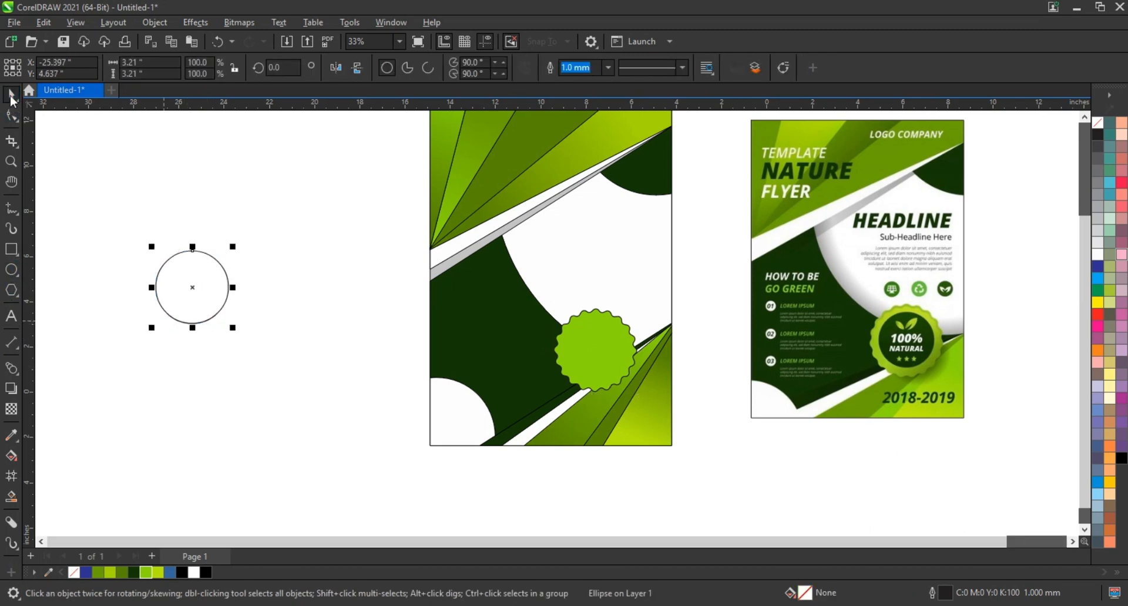
{"action": "left_click", "coordinate": [134, 573]}
Step: Center the dark green circle on the scalloped badge and scale it down to about 2.8 inches
{"action": "left_click", "coordinate": [615, 369], "text": "shift"}
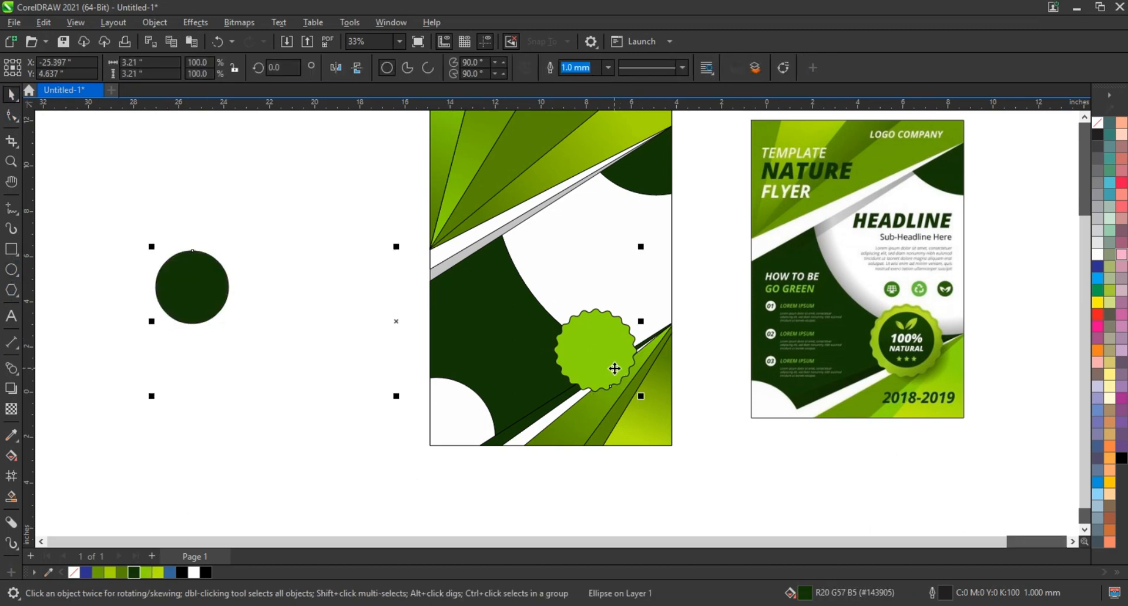
{"action": "key", "text": "c"}
{"action": "key", "text": "e"}
{"action": "left_click", "coordinate": [701, 396]}
{"action": "left_click", "coordinate": [602, 337]}
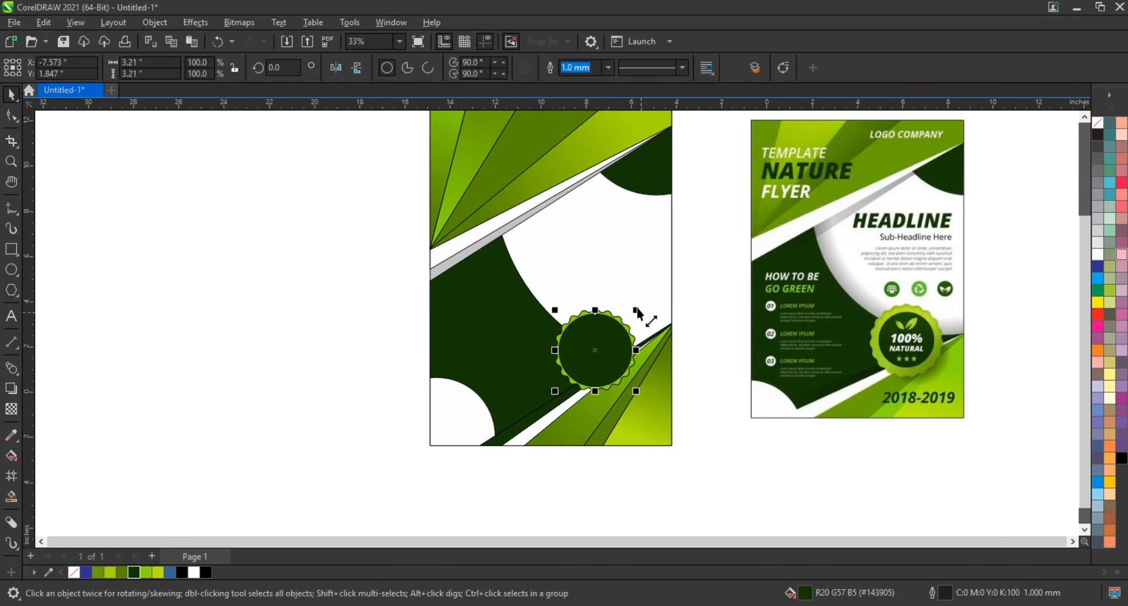
{"action": "left_click_drag", "start_coordinate": [637, 309], "coordinate": [628, 317]}
Step: Remove the outlines from the badge and its inner circle, and scale the pair down to about 3.3 inches
{"action": "left_click", "coordinate": [612, 317], "text": "shift"}
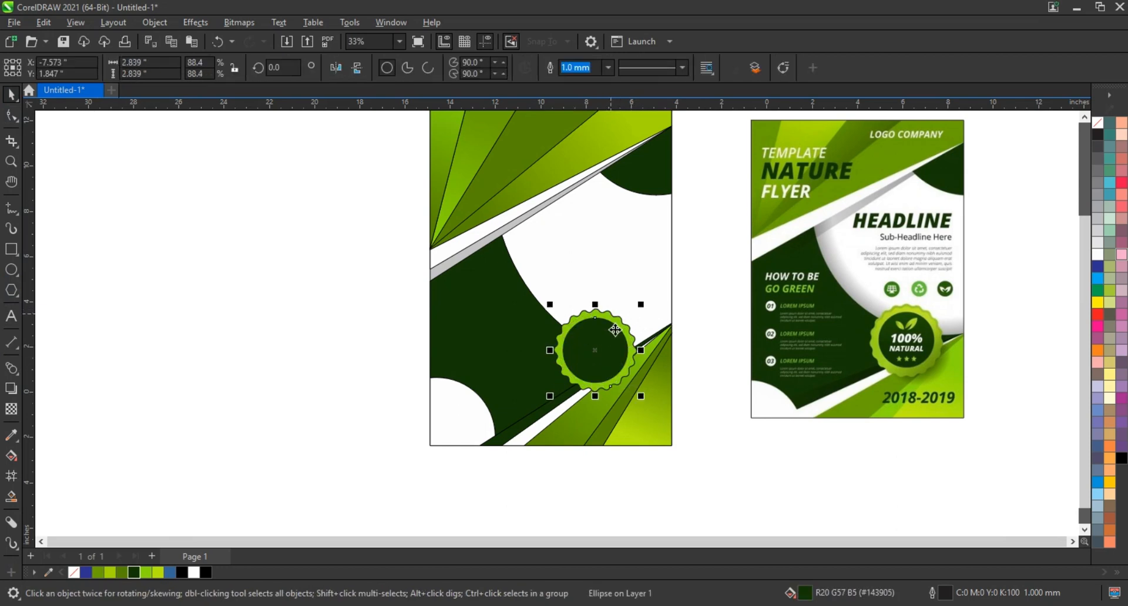
{"action": "right_click", "coordinate": [1101, 125]}
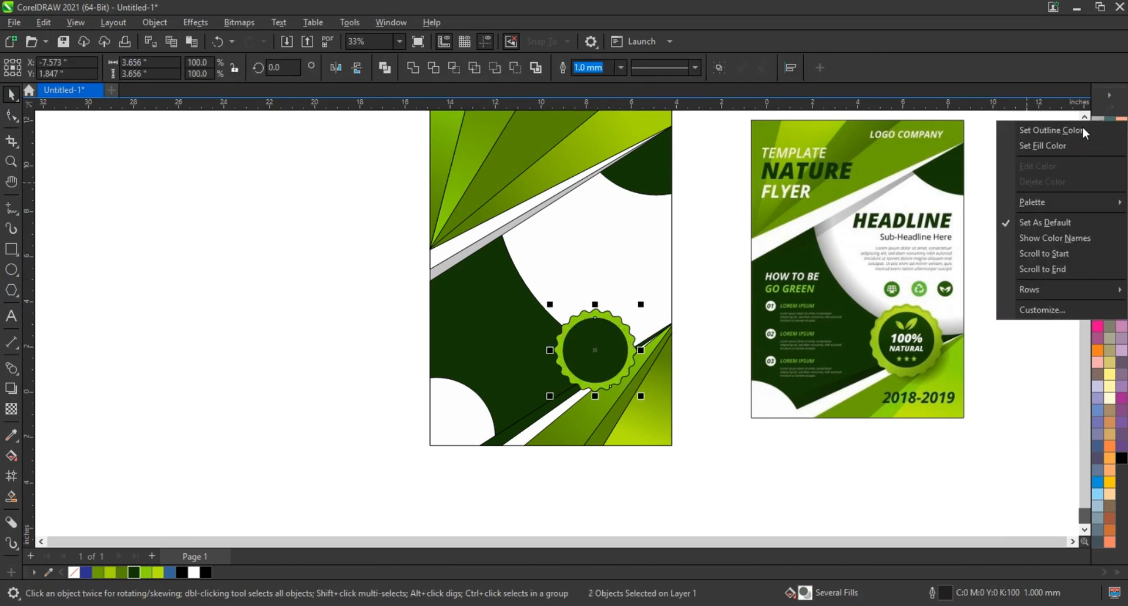
{"action": "left_click", "coordinate": [1052, 131]}
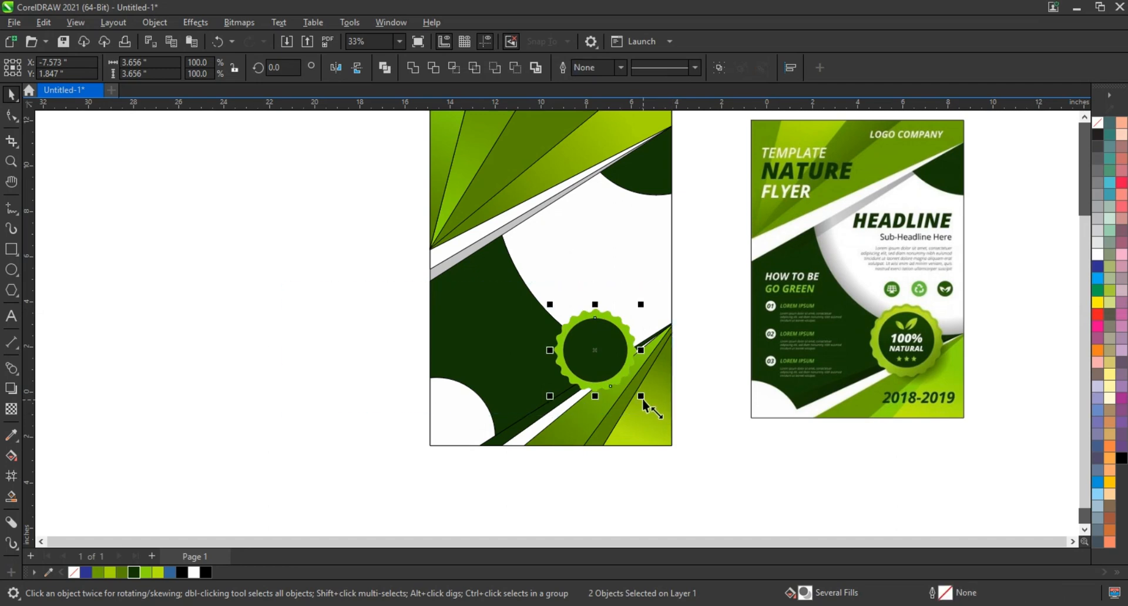
{"action": "left_click_drag", "start_coordinate": [642, 399], "coordinate": [604, 372]}
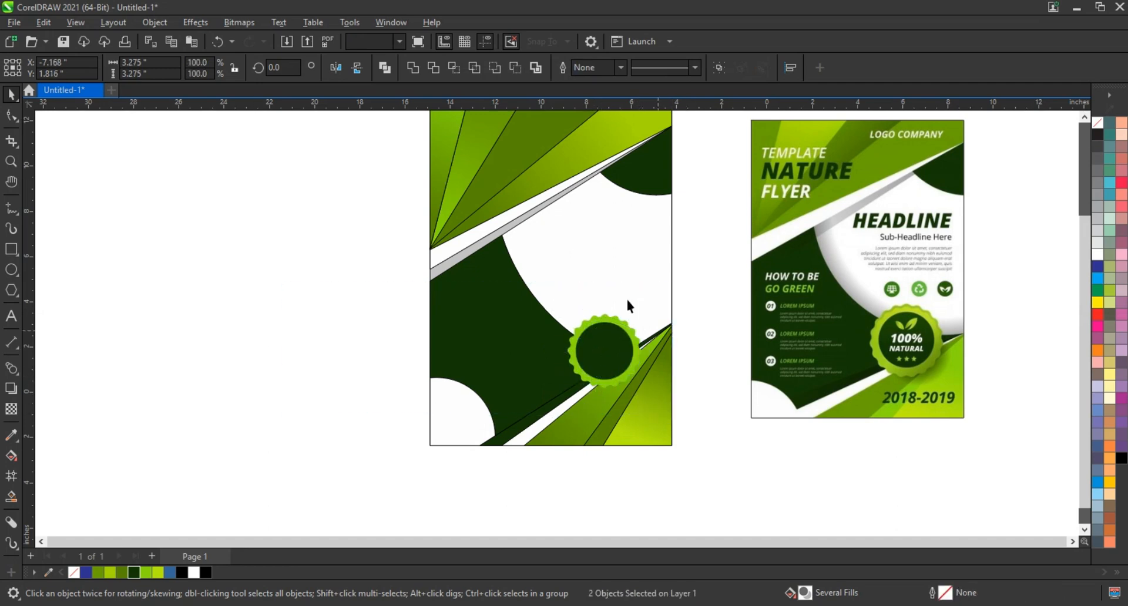
{"action": "left_click", "coordinate": [625, 294]}
Step: Remove the outlines from all the shapes inside the flyer's frame
{"action": "left_click", "coordinate": [502, 301]}
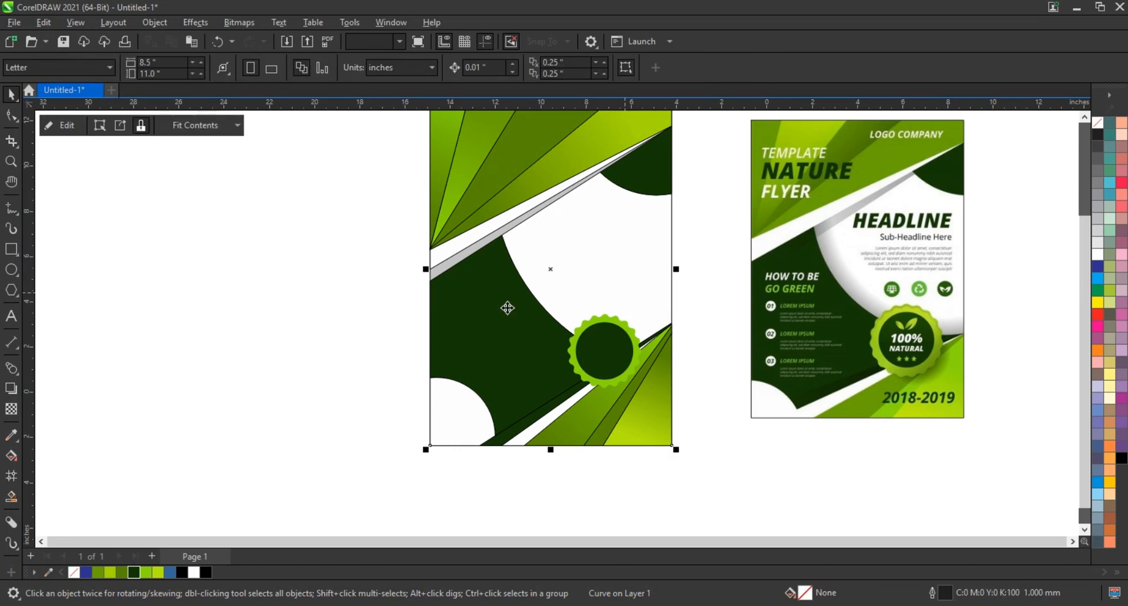
{"action": "scroll", "coordinate": [502, 301], "scroll_direction": "down", "scroll_amount": 2}
{"action": "left_click_drag", "start_coordinate": [426, 159], "coordinate": [633, 414]}
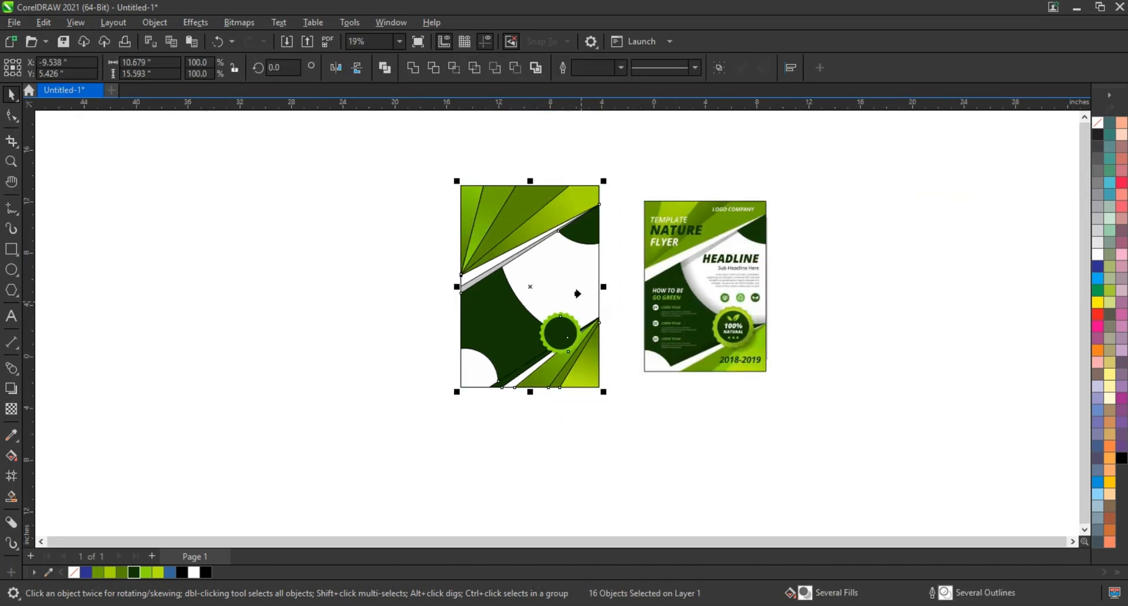
{"action": "double_click", "coordinate": [580, 295]}
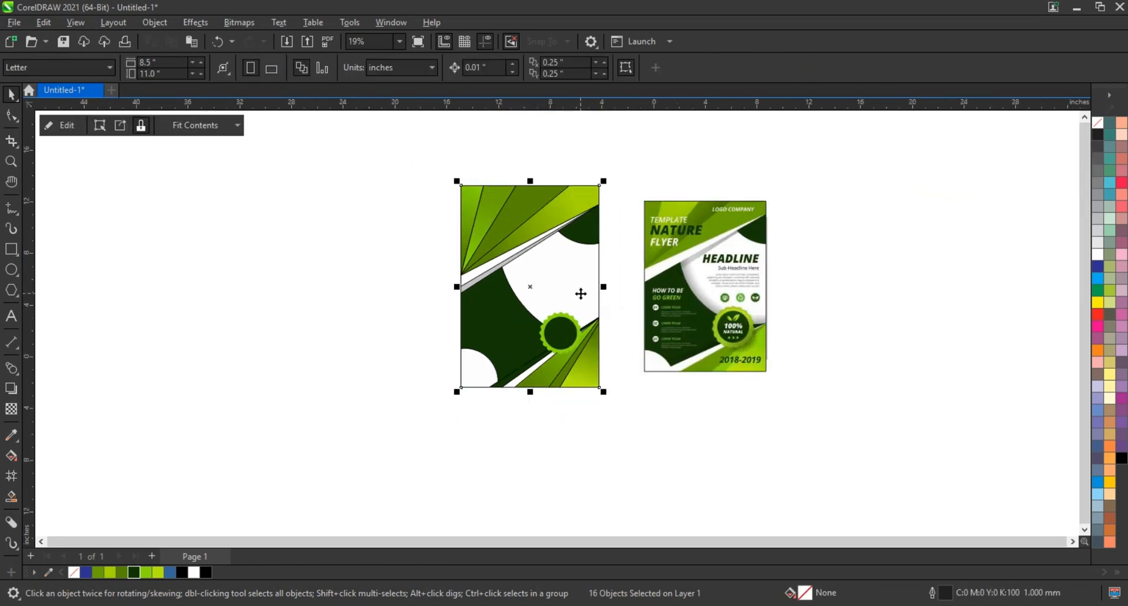
{"action": "right_click", "coordinate": [1097, 125]}
{"action": "left_click", "coordinate": [1093, 139]}
{"action": "double_click", "coordinate": [827, 252]}
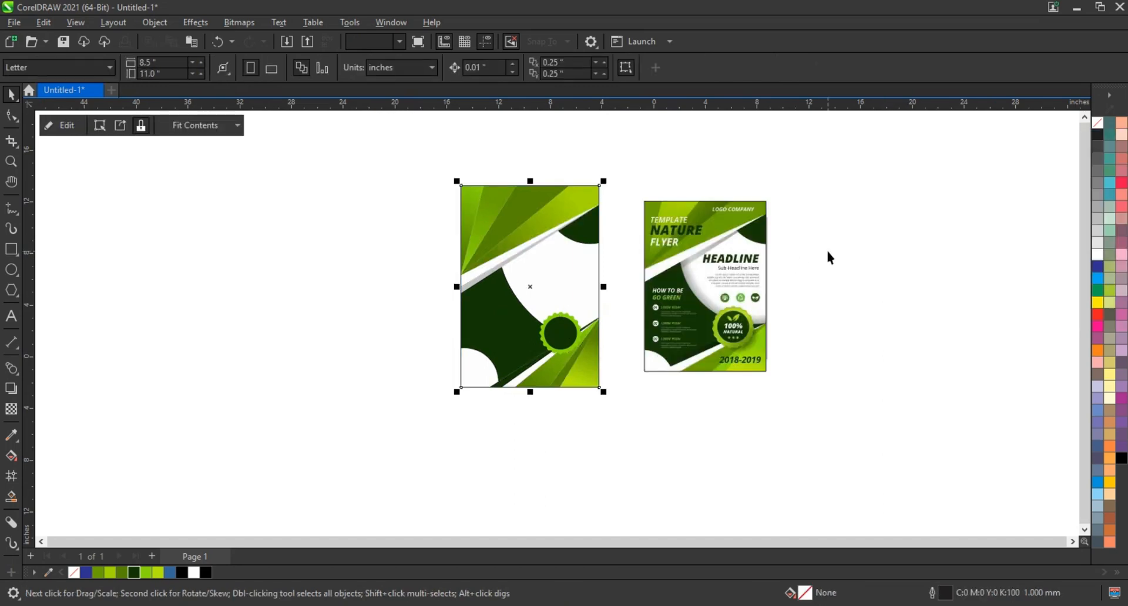
{"action": "left_click", "coordinate": [828, 252]}
{"action": "key", "text": "ctrl+a"}
{"action": "key", "text": "shift+F2"}
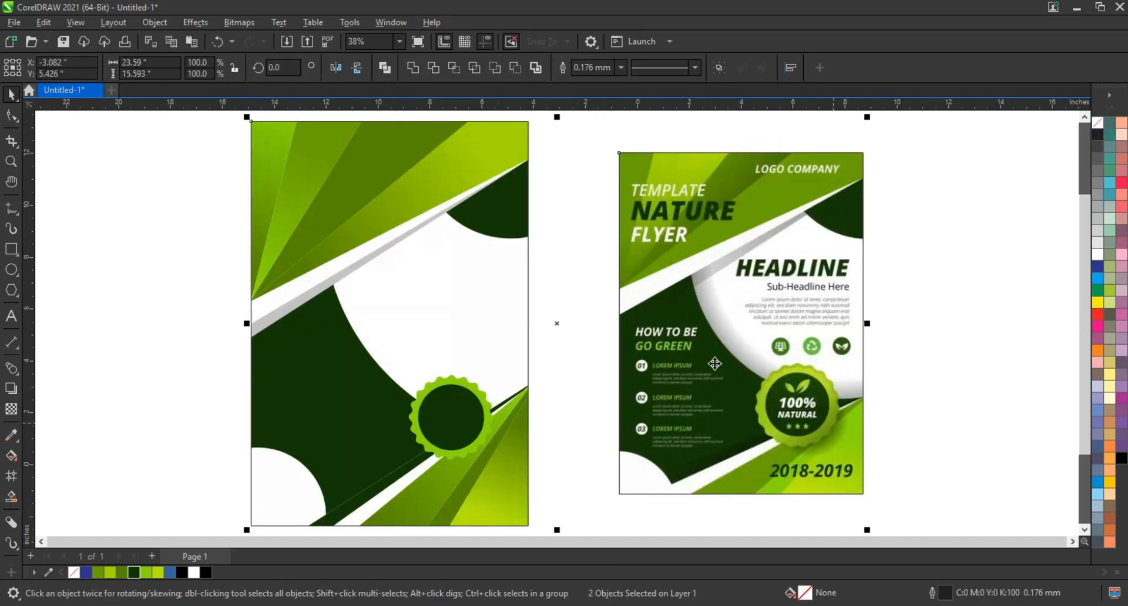
{"action": "left_click", "coordinate": [568, 262]}
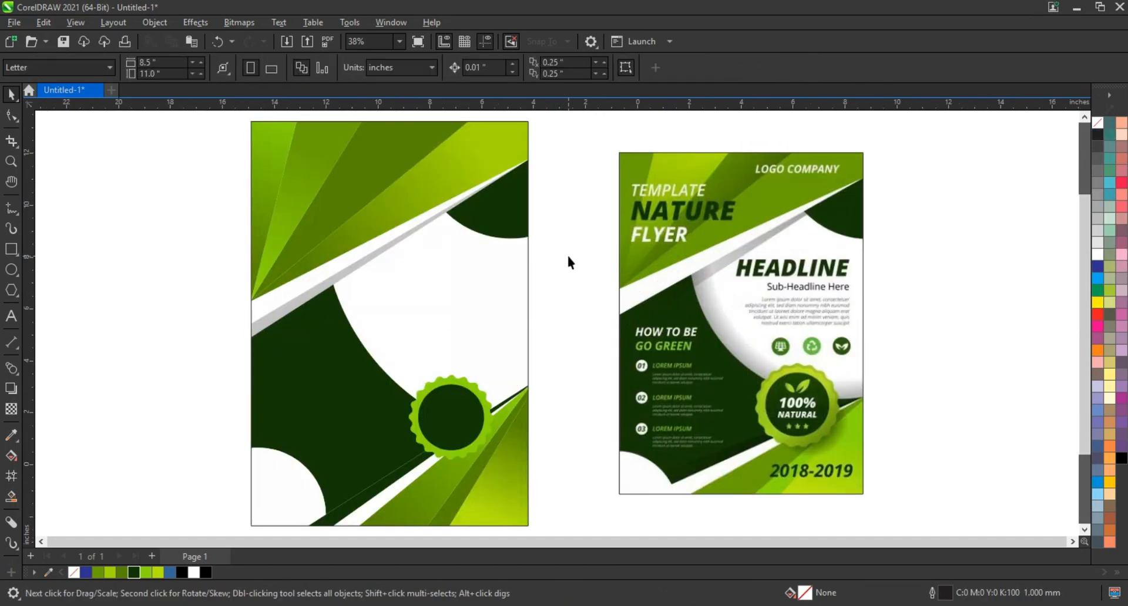